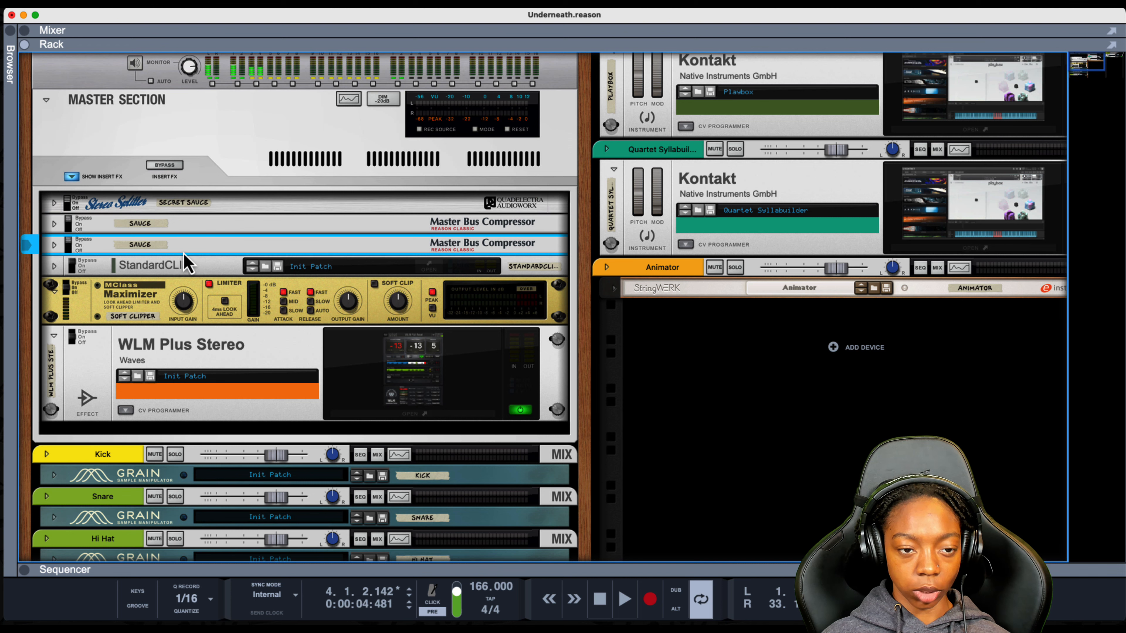
# On the MClass Maximizer, turn the limiter off, enable Soft Clip and 4 ms look ahead, and set the attack to Mid
pyautogui.click(185, 261)
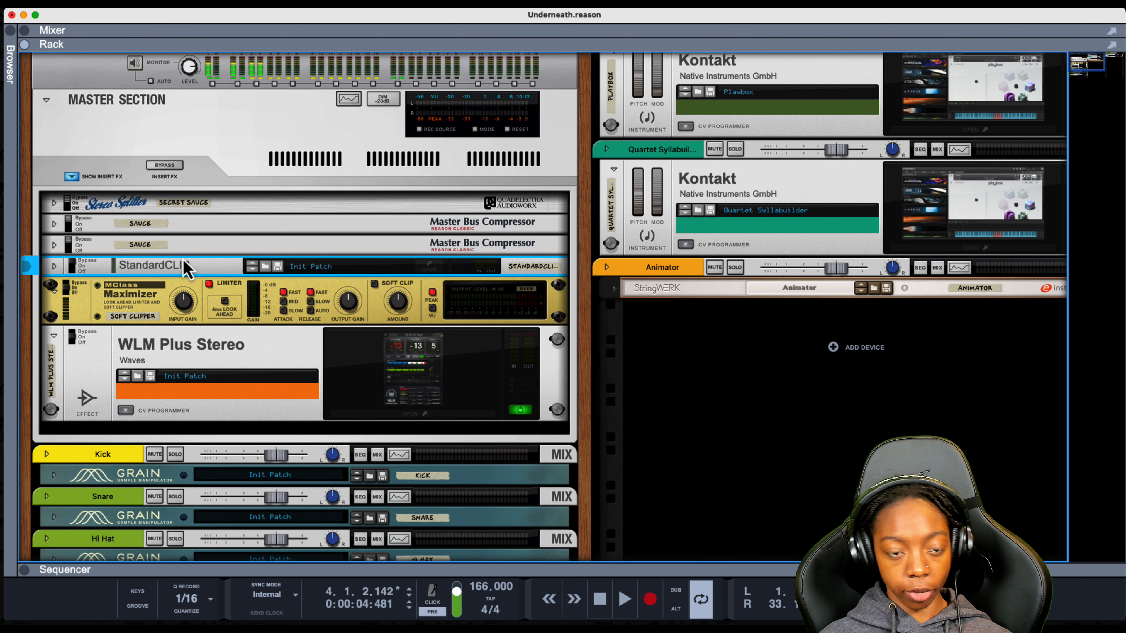
pyautogui.click(194, 205)
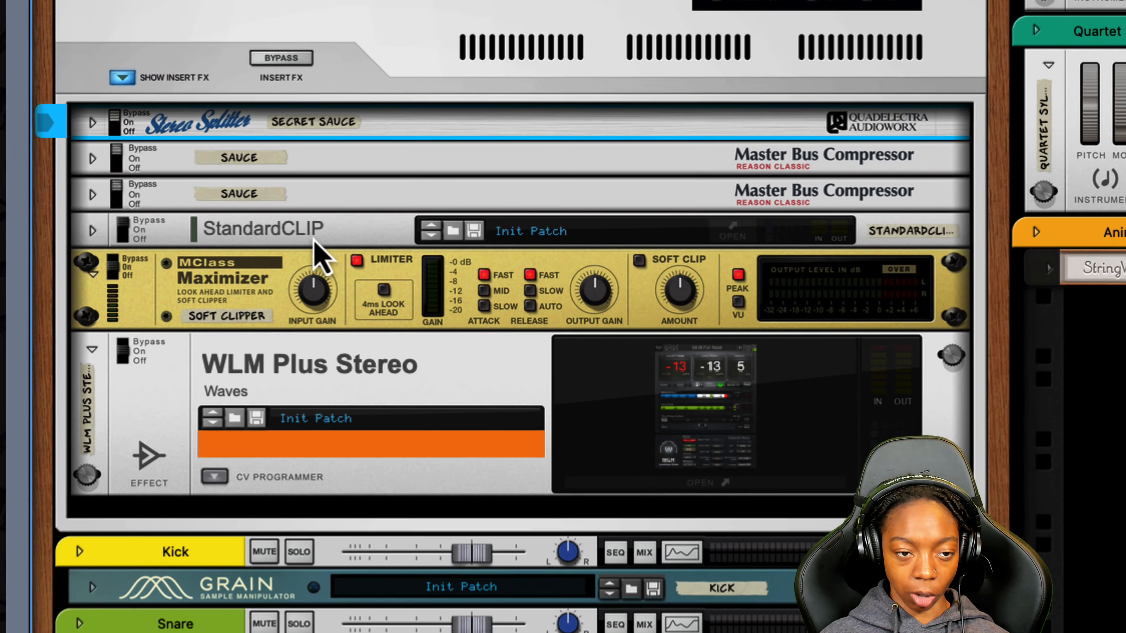
pyautogui.click(138, 300)
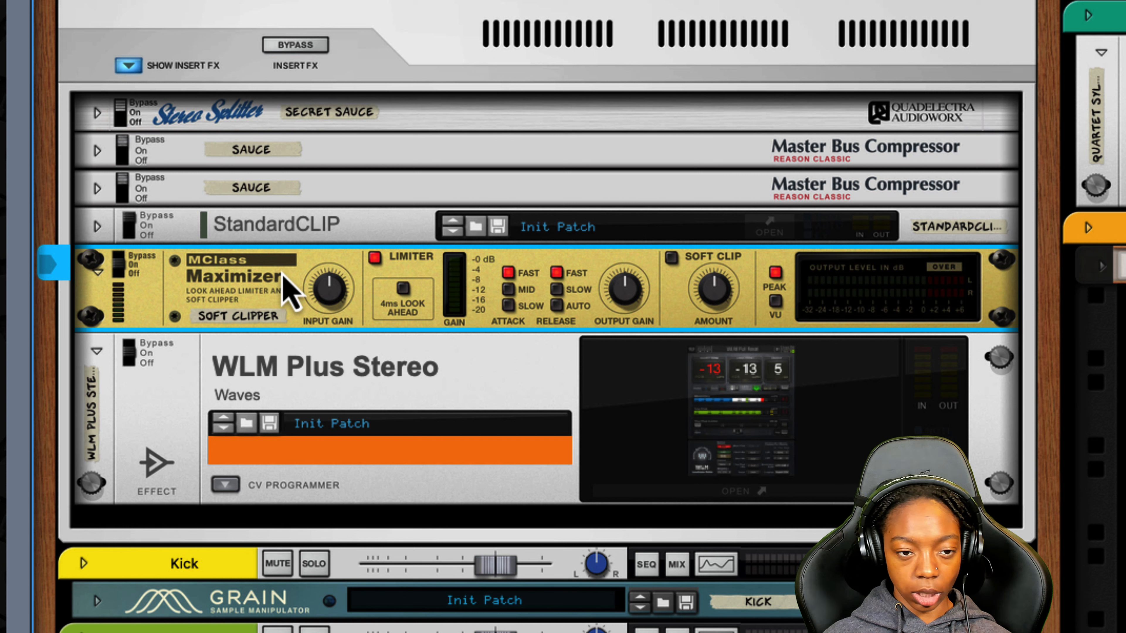
pyautogui.click(374, 259)
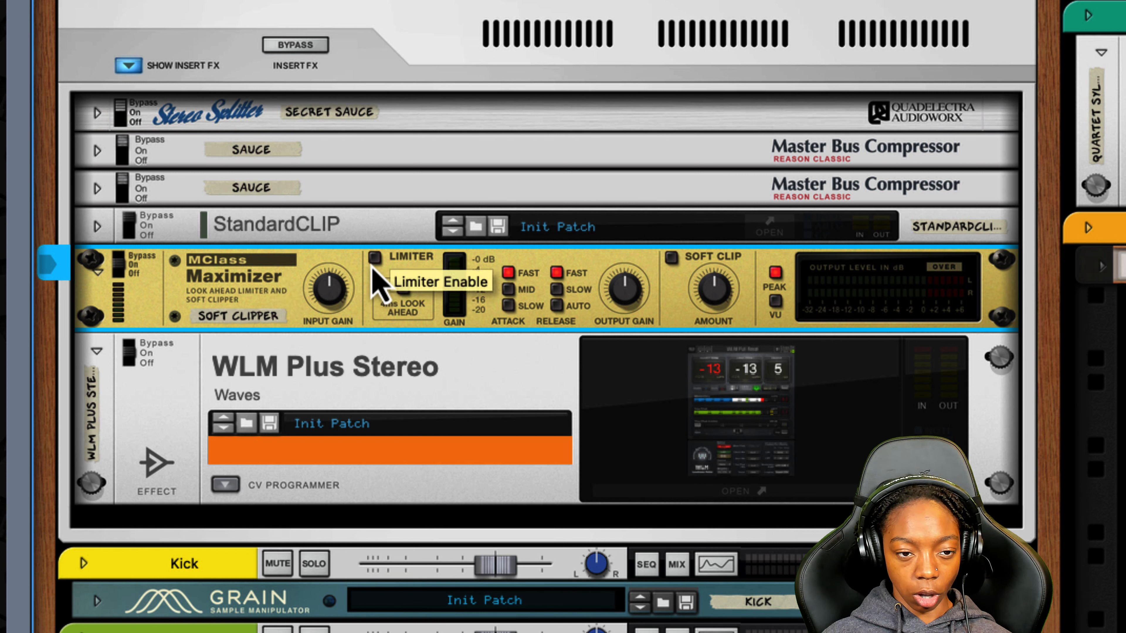
pyautogui.click(672, 258)
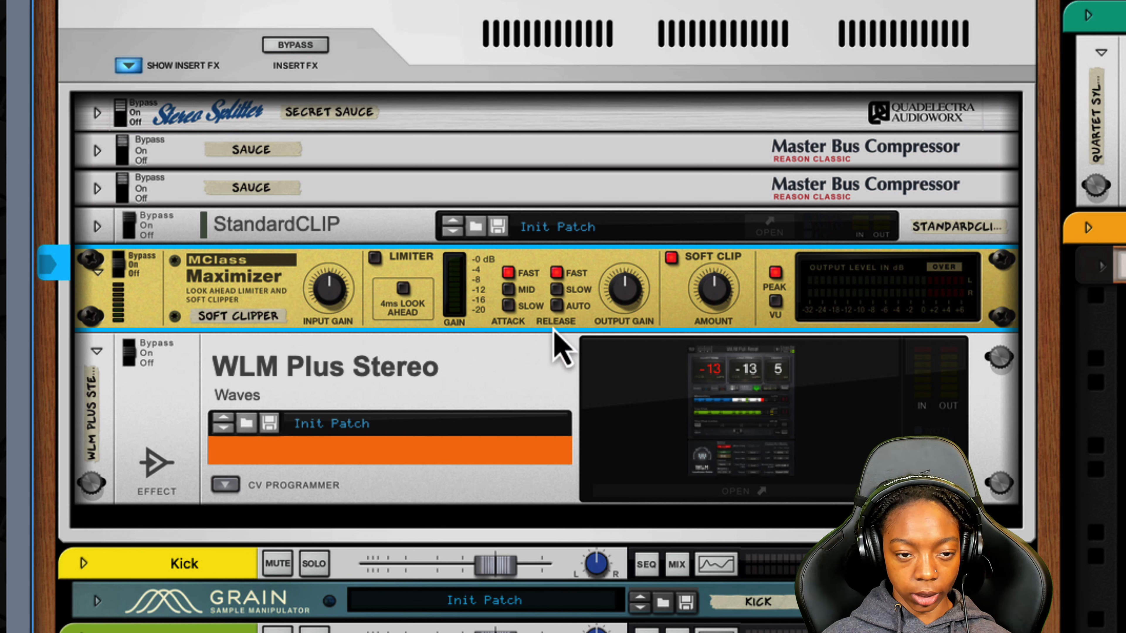
pyautogui.click(402, 288)
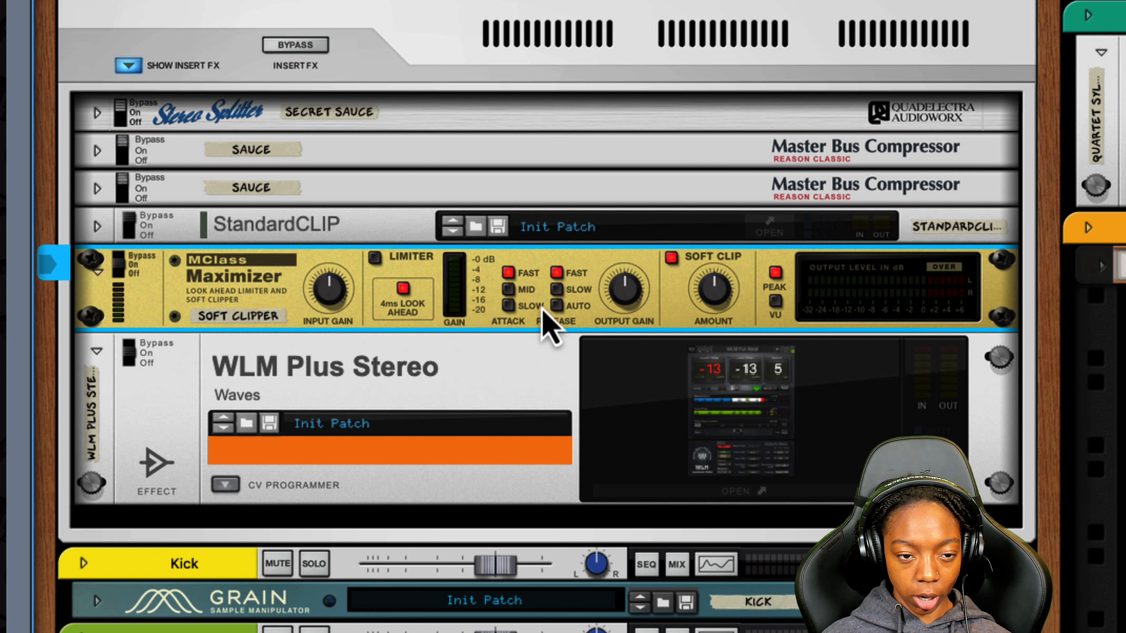
pyautogui.click(509, 288)
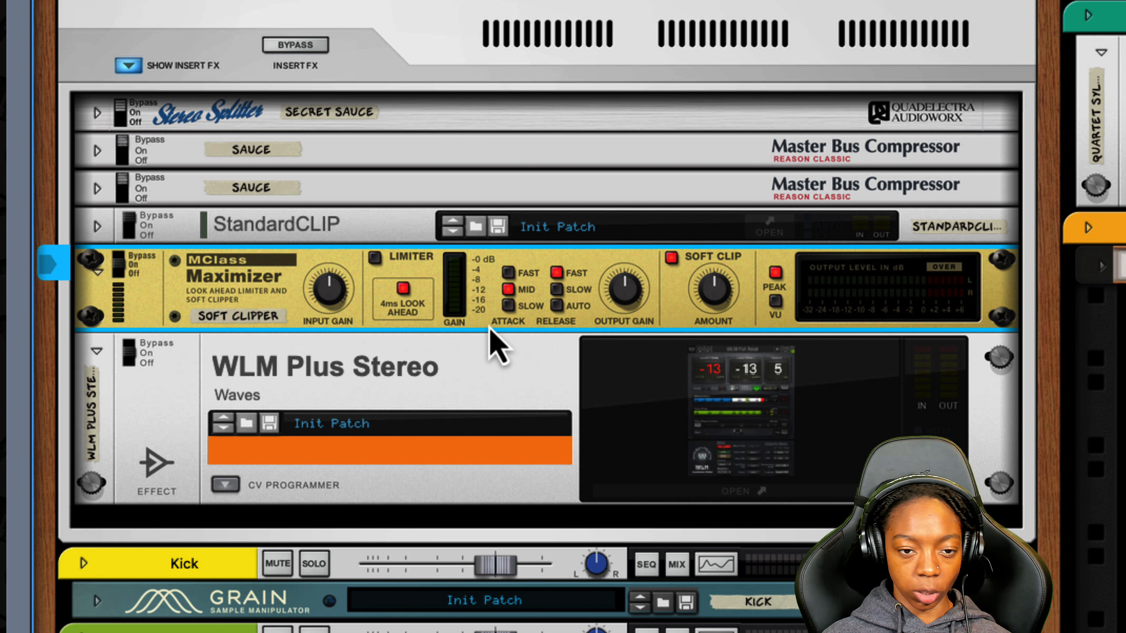
# Compare the track's playback with the master section's insert effects bypassed and active, leaving them active
pyautogui.rightClick(333, 66)
pyautogui.click(297, 50)
pyautogui.click(287, 49)
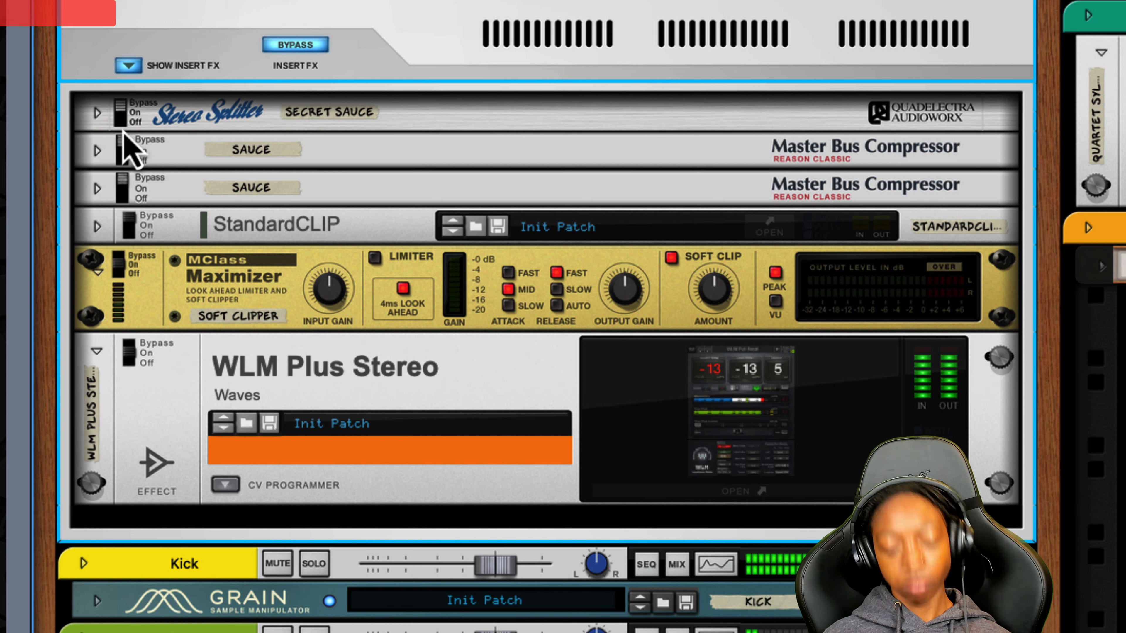
pyautogui.rightClick(321, 74)
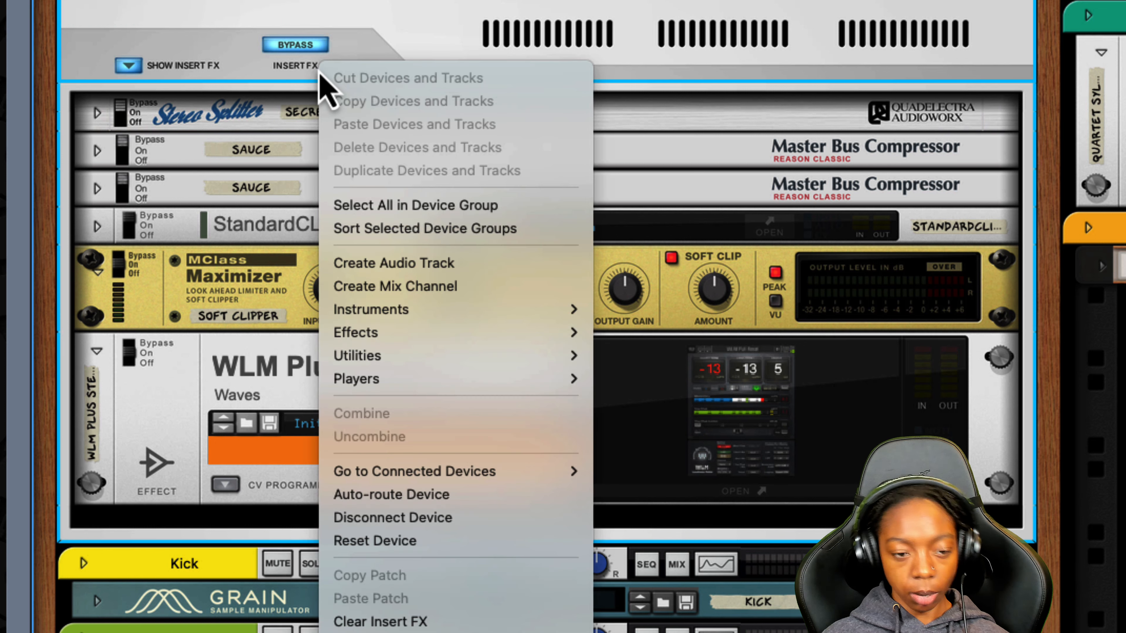
pyautogui.click(329, 12)
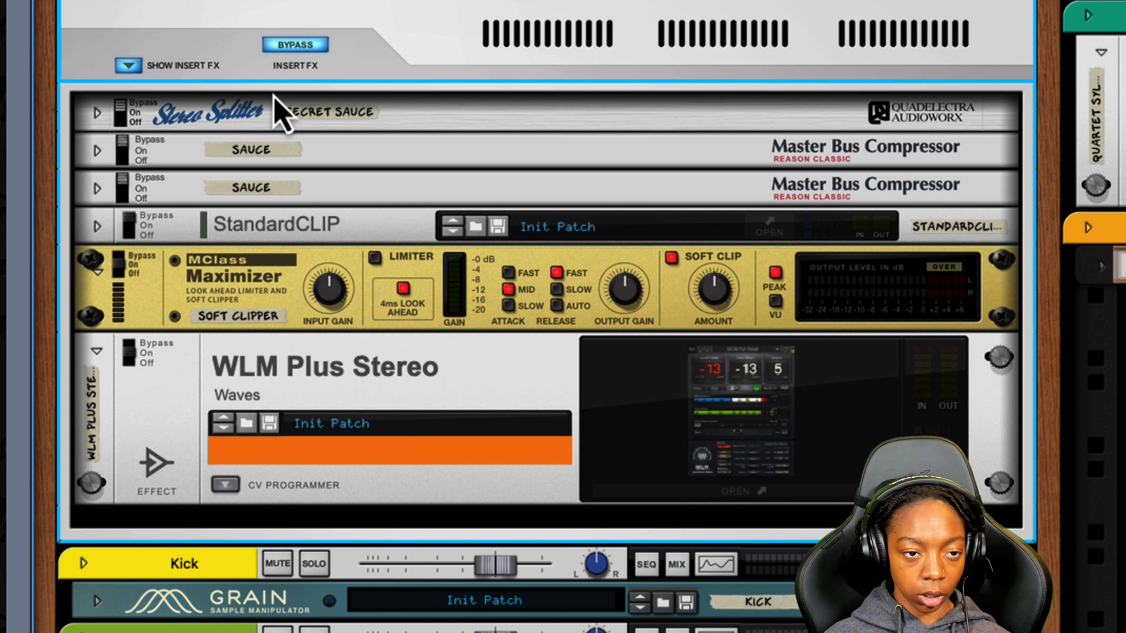
pyautogui.click(294, 44)
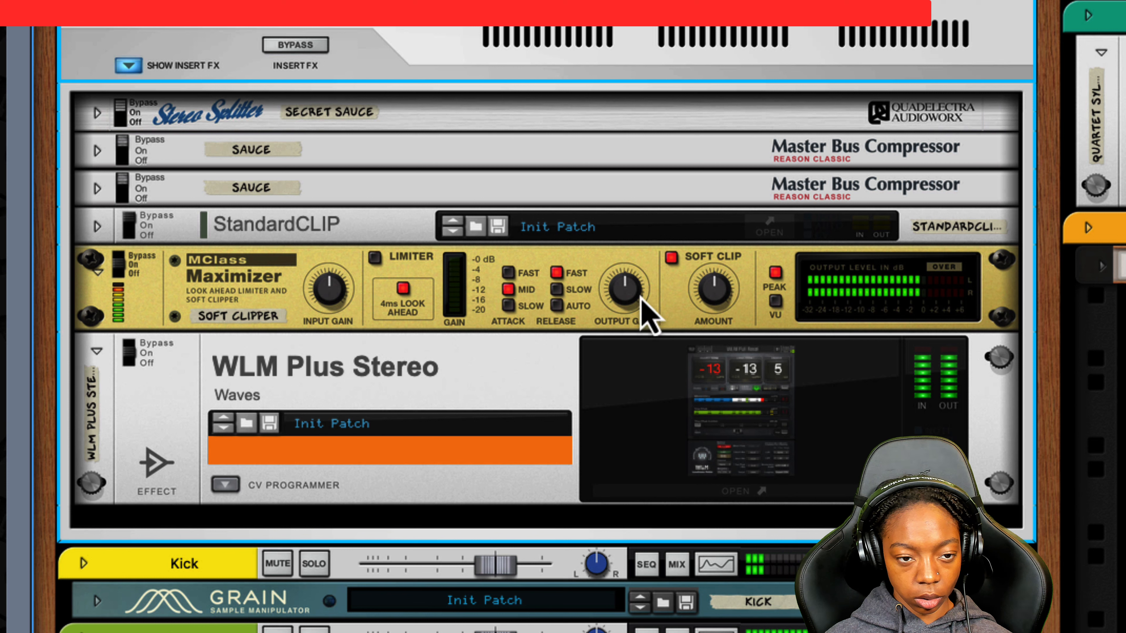
# Try raising the Maximizer's Soft Clip Amount to about 96 while the track plays
pyautogui.moveTo(724, 312); pyautogui.dragTo(718, 287)
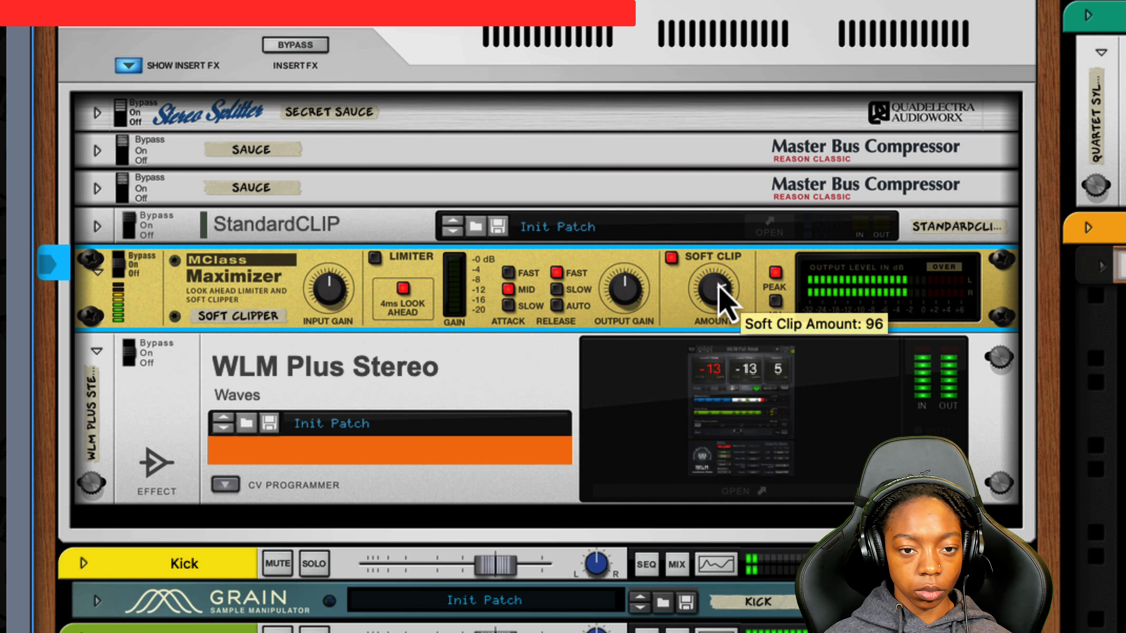
pyautogui.moveTo(719, 287); pyautogui.dragTo(718, 298)
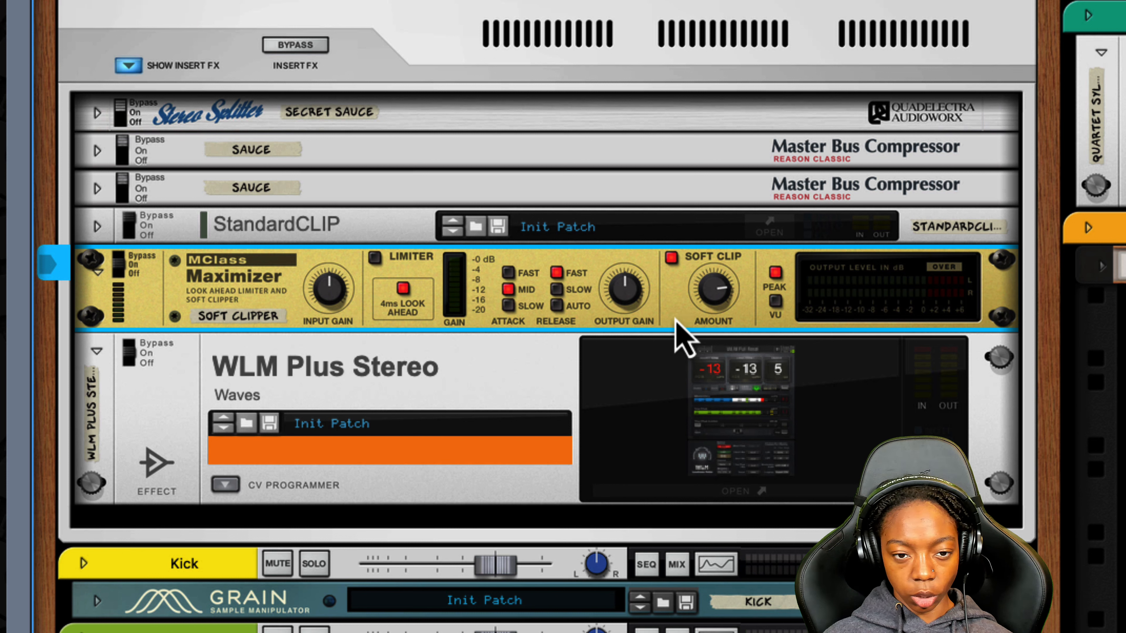
# Open the WLM Plus Stereo meter, play the track to check its loudness and true peak, and close the meter
pyautogui.click(709, 510)
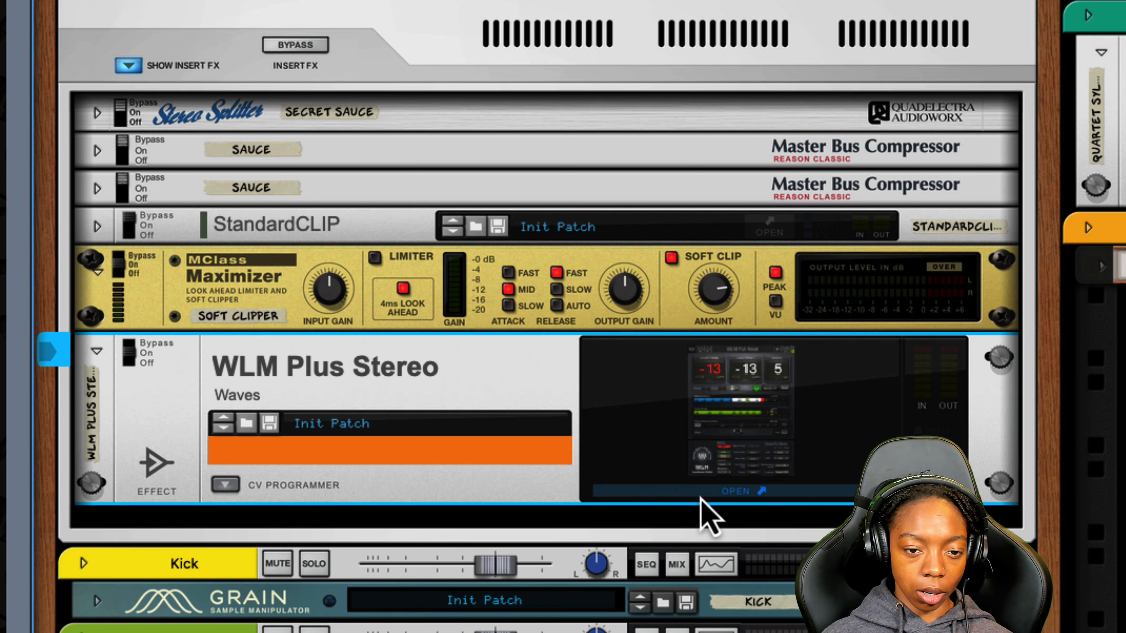
pyautogui.moveTo(805, 4); pyautogui.dragTo(1124, 53)
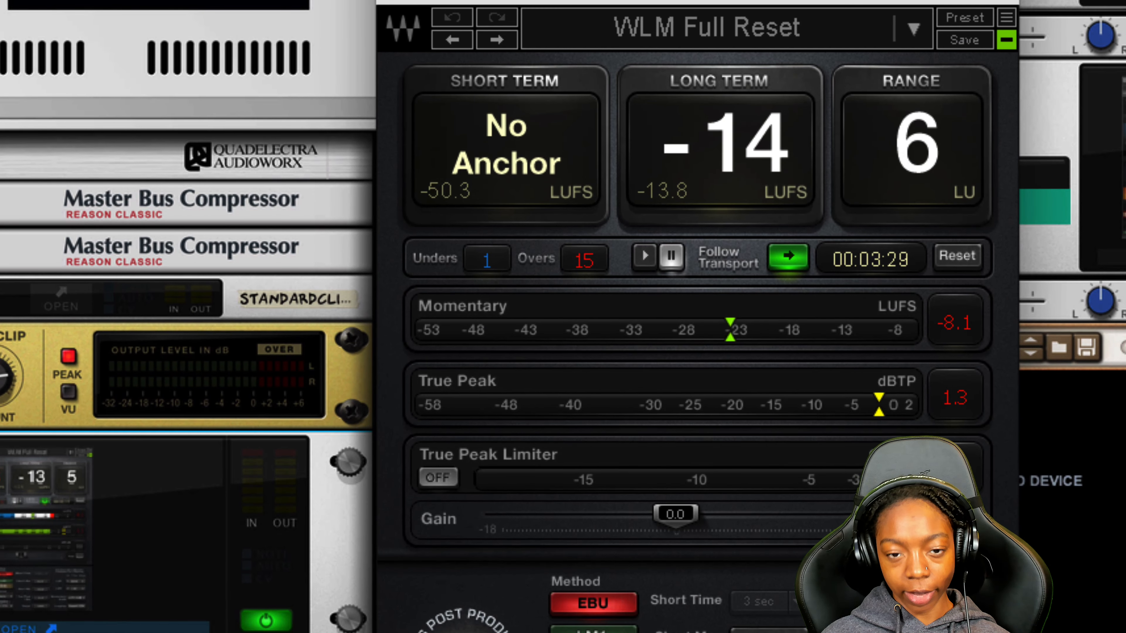
pyautogui.press('space')
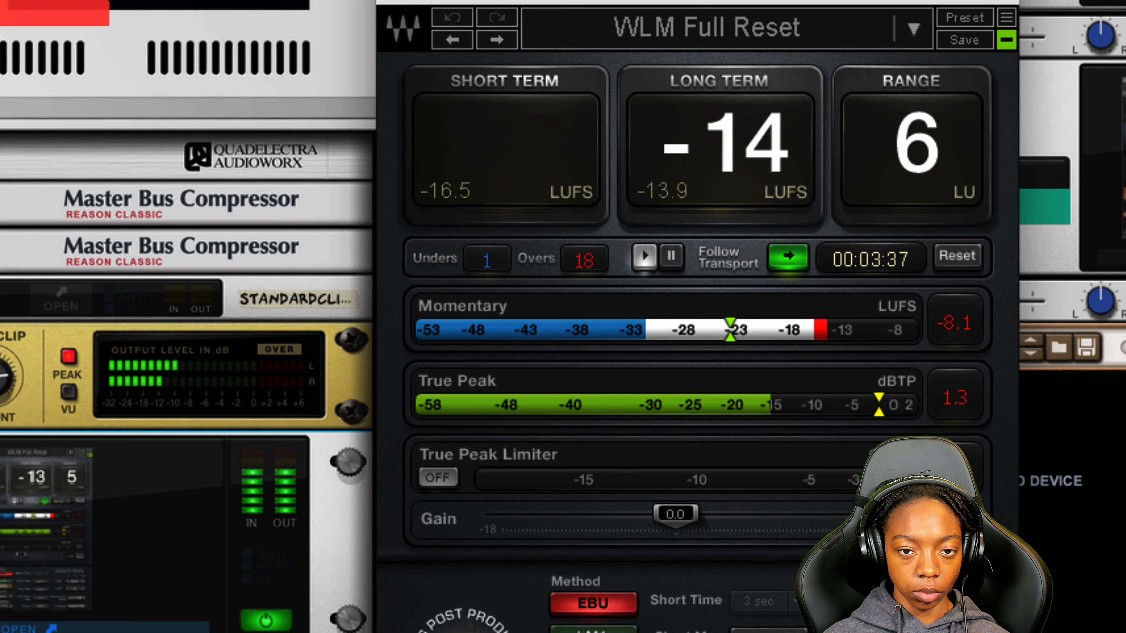
pyautogui.click(390, 1)
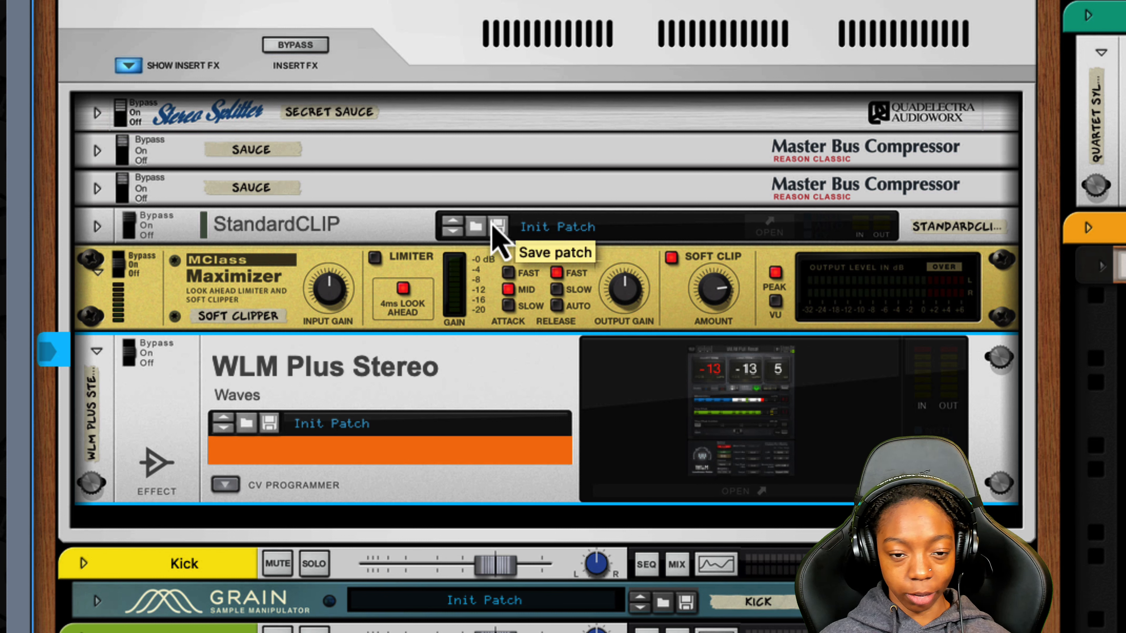
# Adjust the Maximizer's Soft Clip Amount to about 93
pyautogui.click(523, 274)
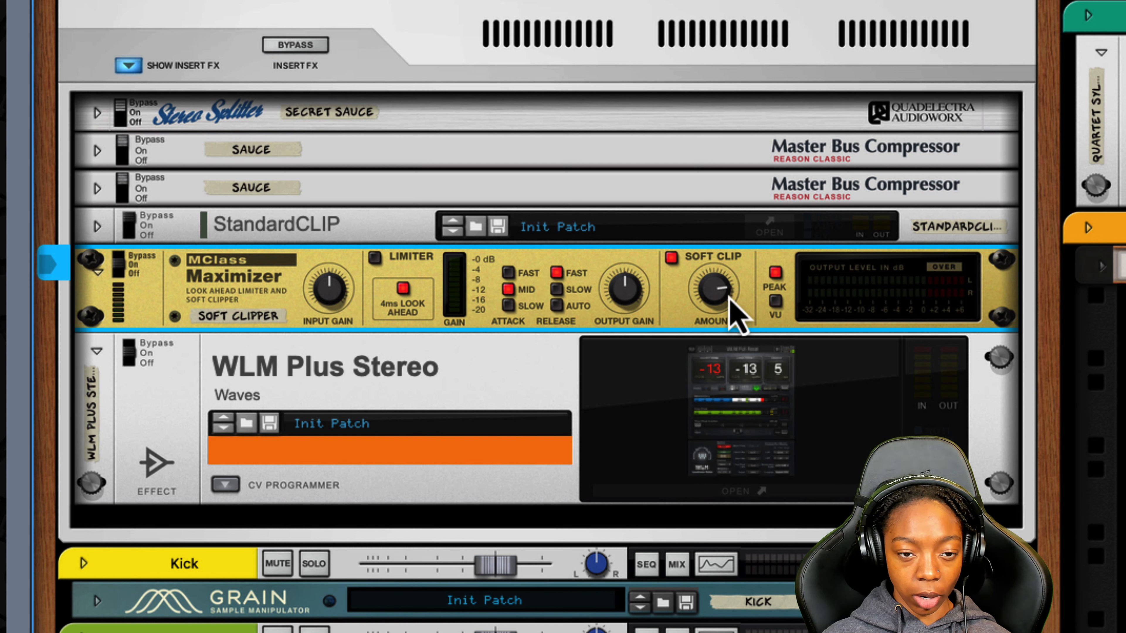
pyautogui.moveTo(726, 301)
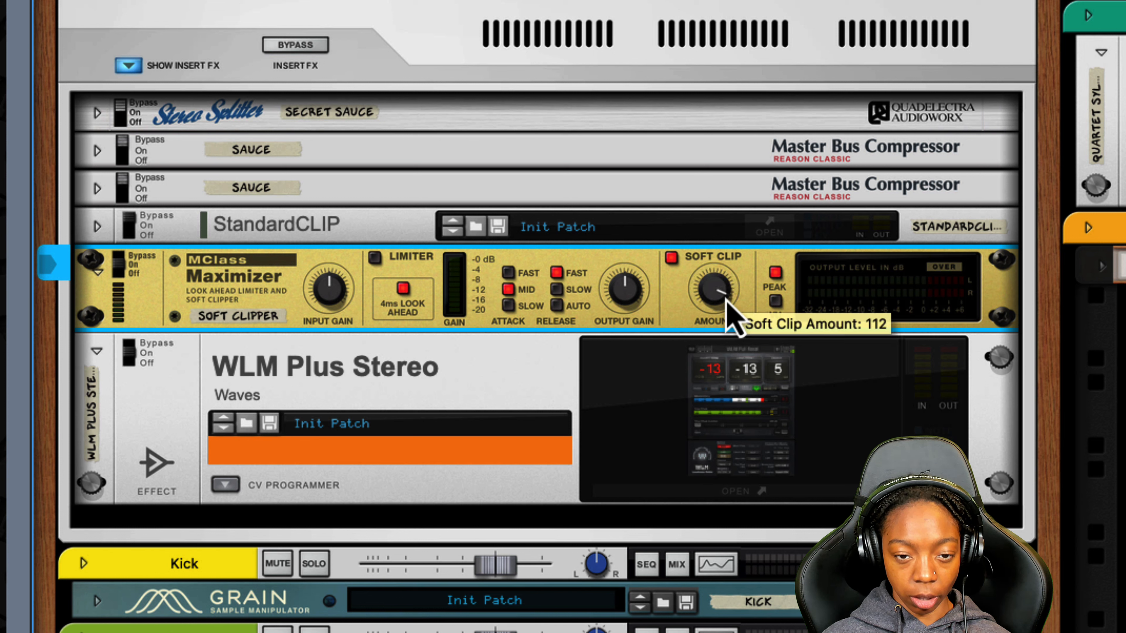
pyautogui.moveTo(726, 297)
pyautogui.mouseDown()
pyautogui.moveTo(730, 273)
pyautogui.moveTo(727, 302)
pyautogui.mouseUp()
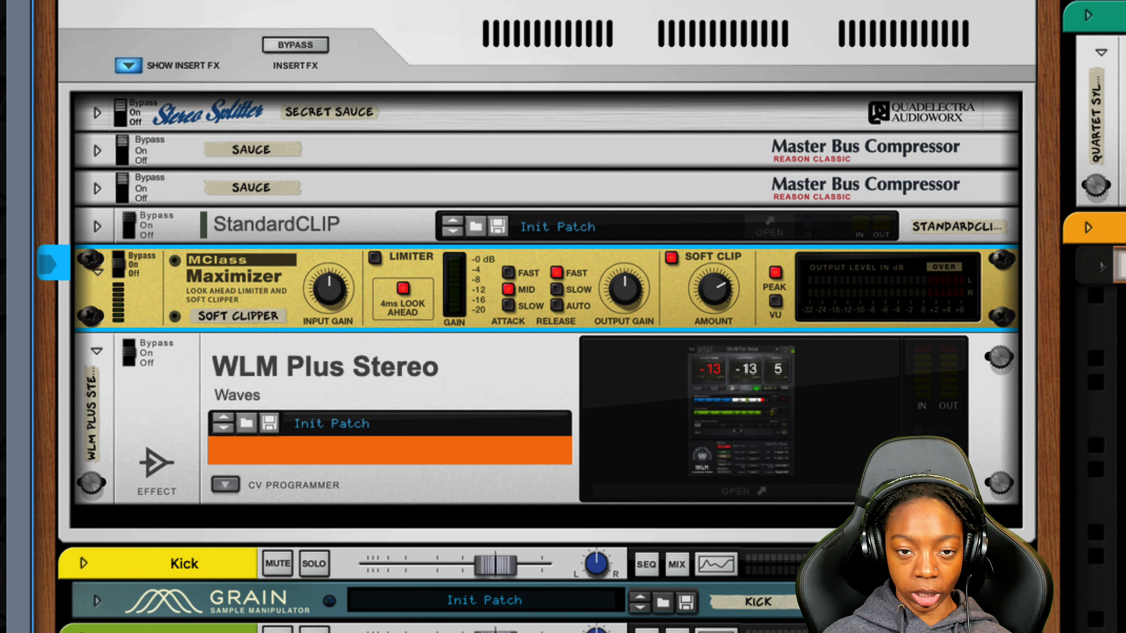
# Try the Maximizer with Fast attack and look ahead off, comparing the track with Soft Clip off and on
pyautogui.click(508, 273)
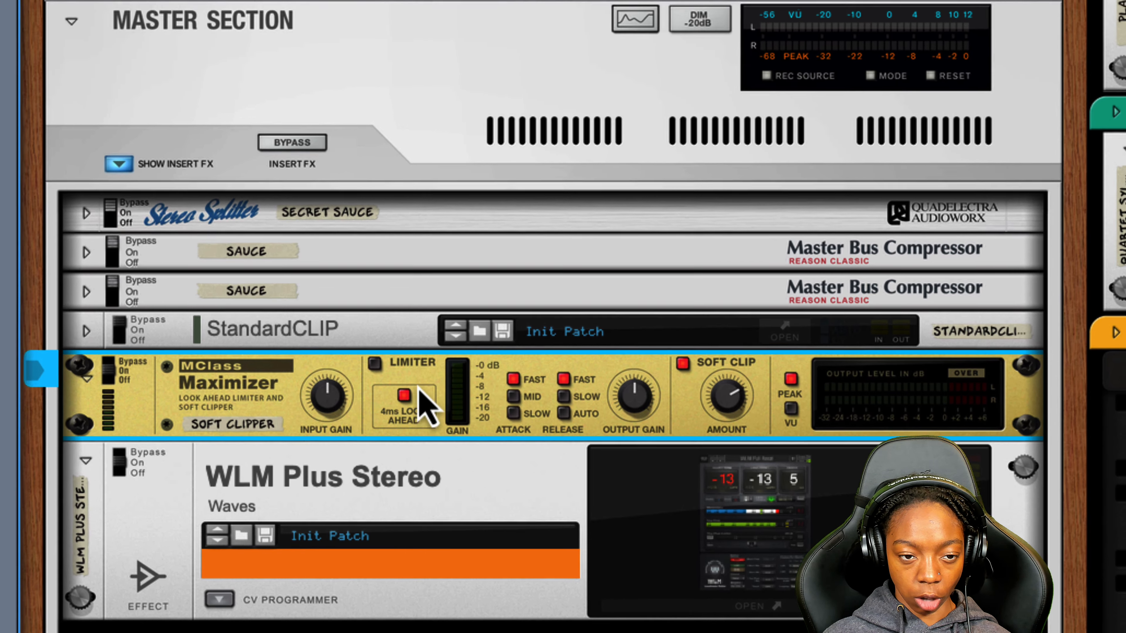
pyautogui.click(402, 292)
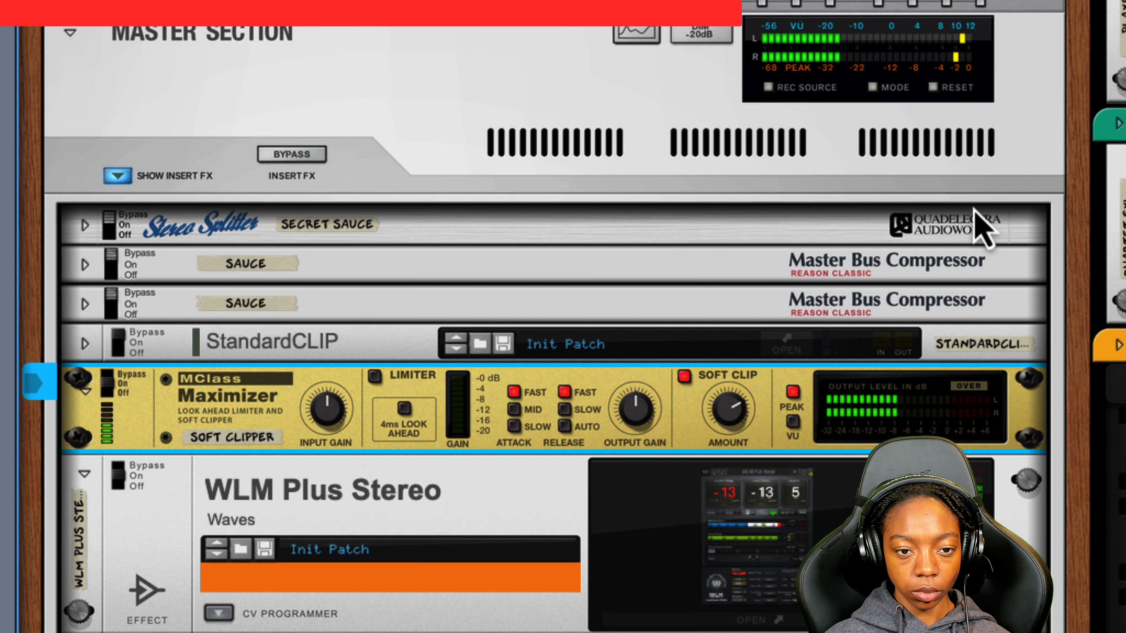
pyautogui.click(684, 377)
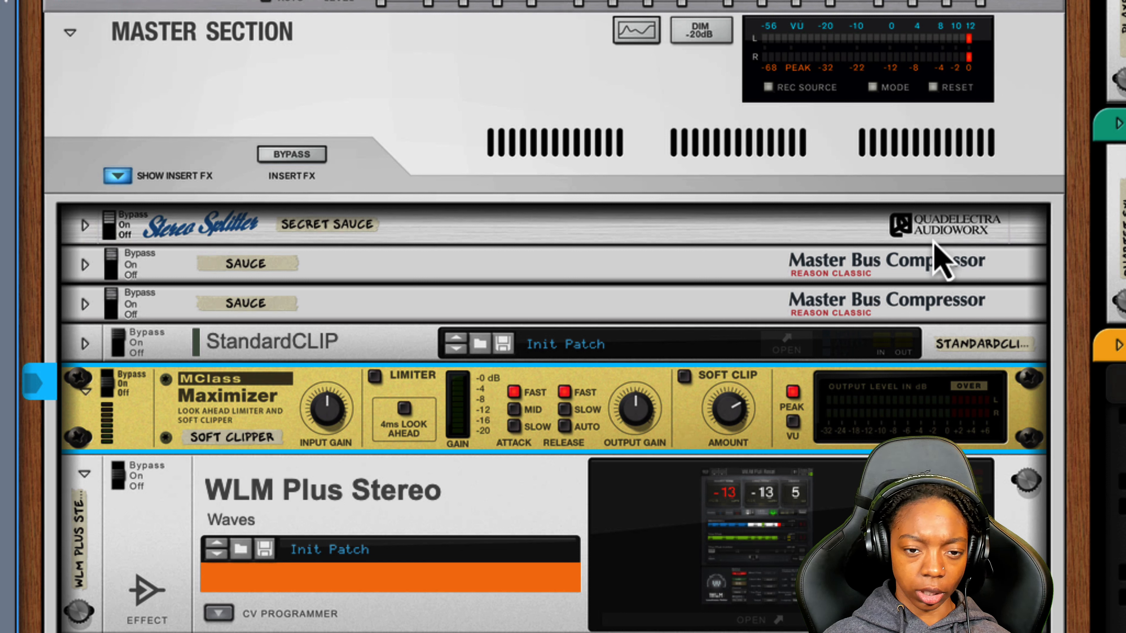
pyautogui.click(683, 377)
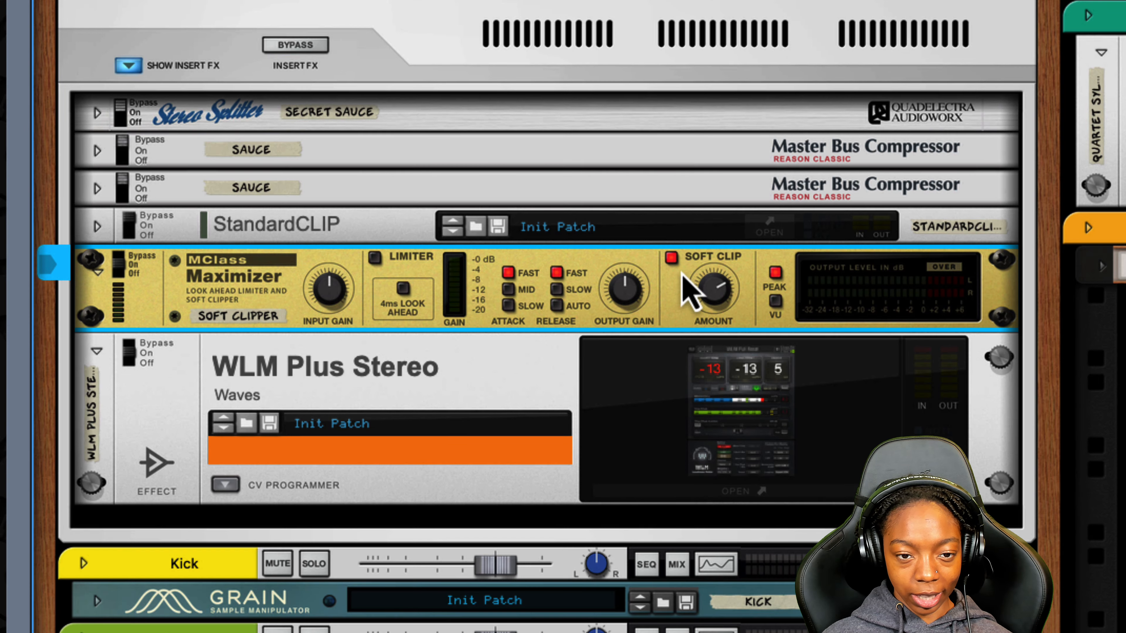
# Fine-tune the Soft Clip Amount to 95 during playback, turn 4 ms look ahead back on and set the attack to Mid
pyautogui.press('space')
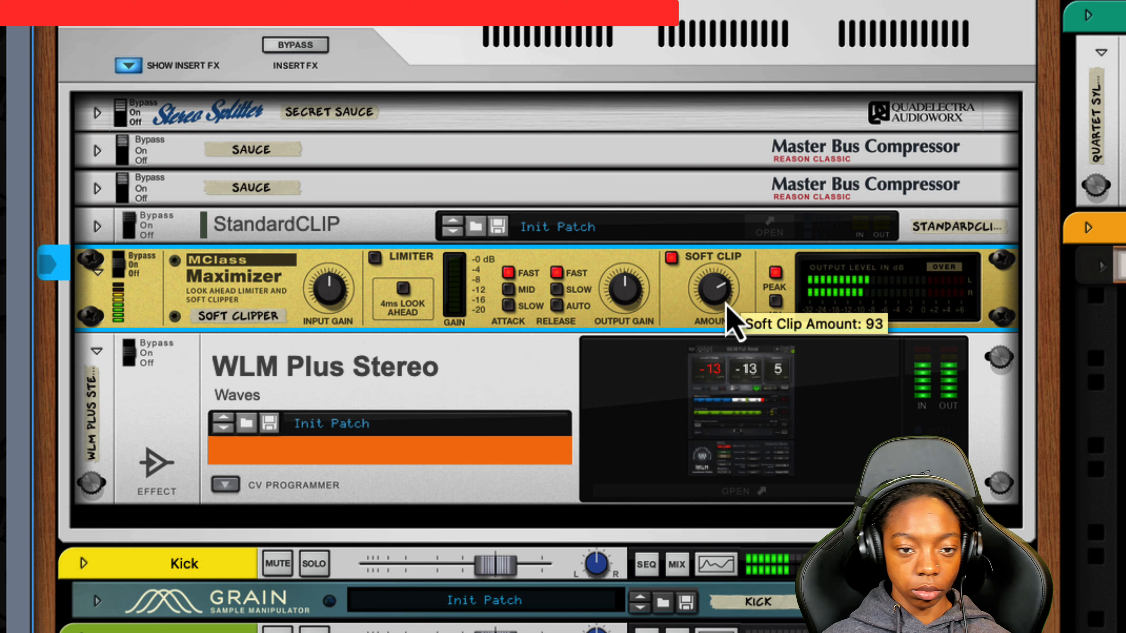
pyautogui.scroll(2, 732, 320)
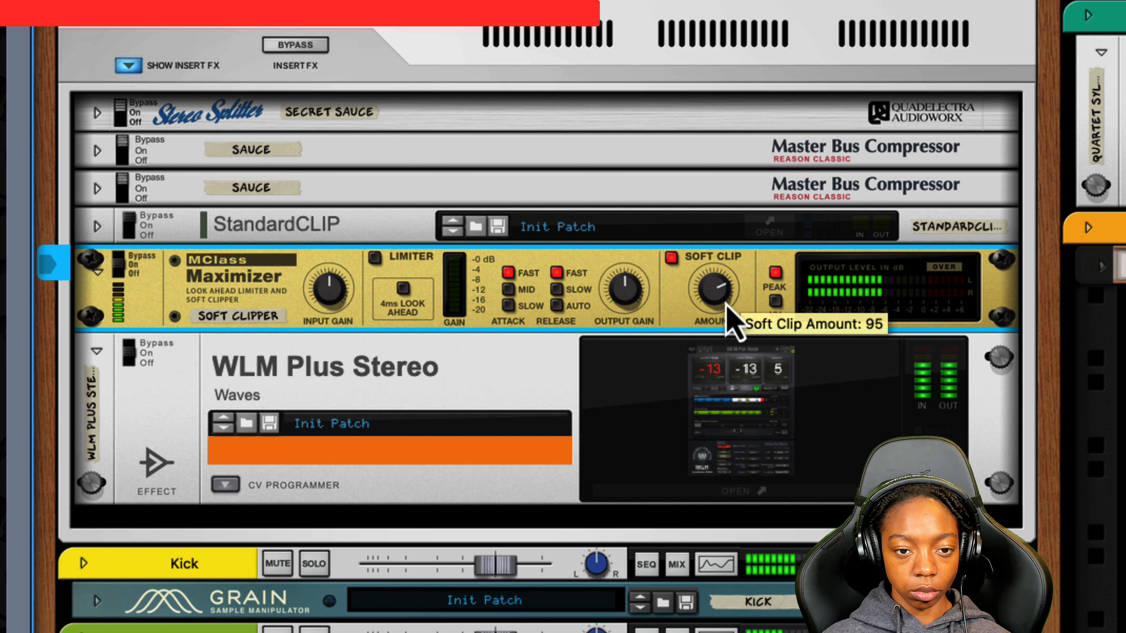
pyautogui.click(402, 291)
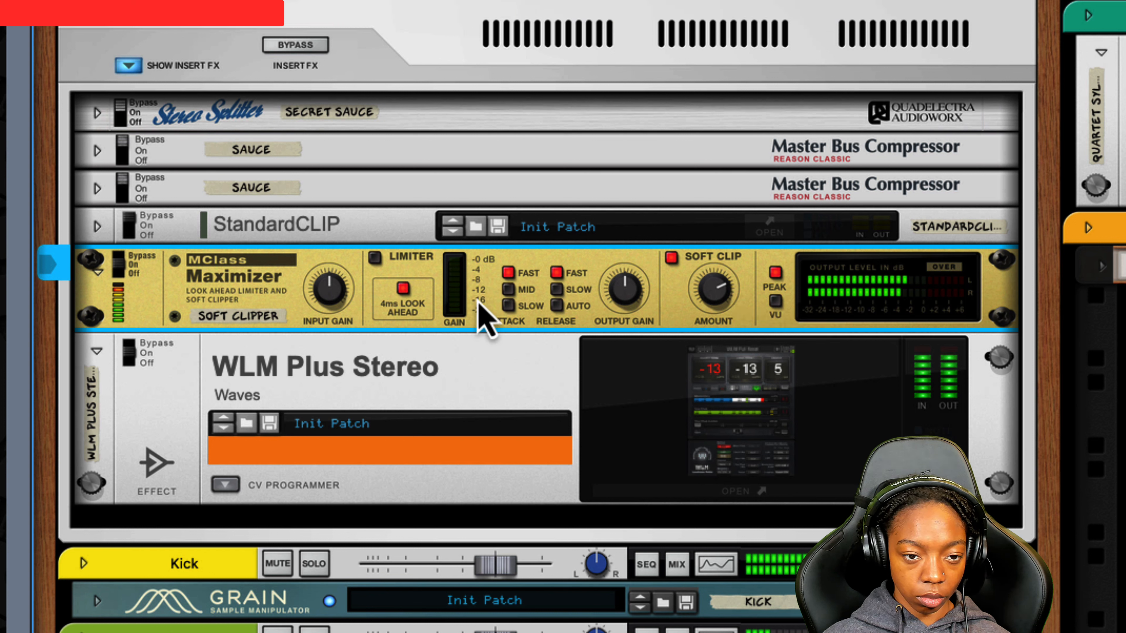
pyautogui.click(523, 300)
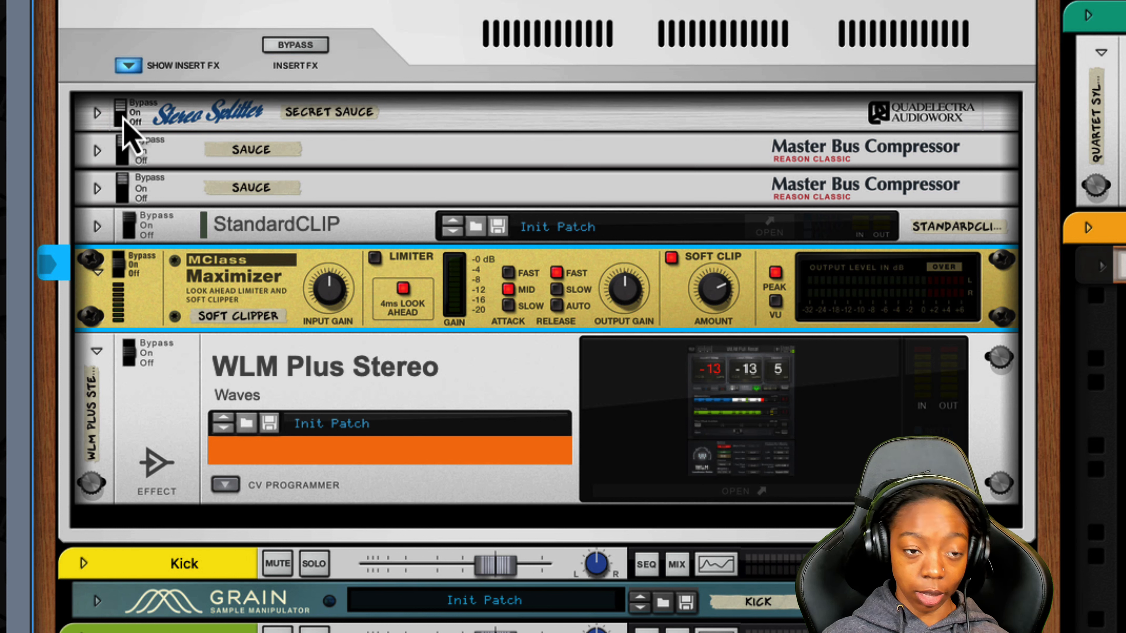
# Unfold the Stereo Splitter and both Master Bus Compressors in the master inserts and switch each from Bypass to On
pyautogui.click(97, 114)
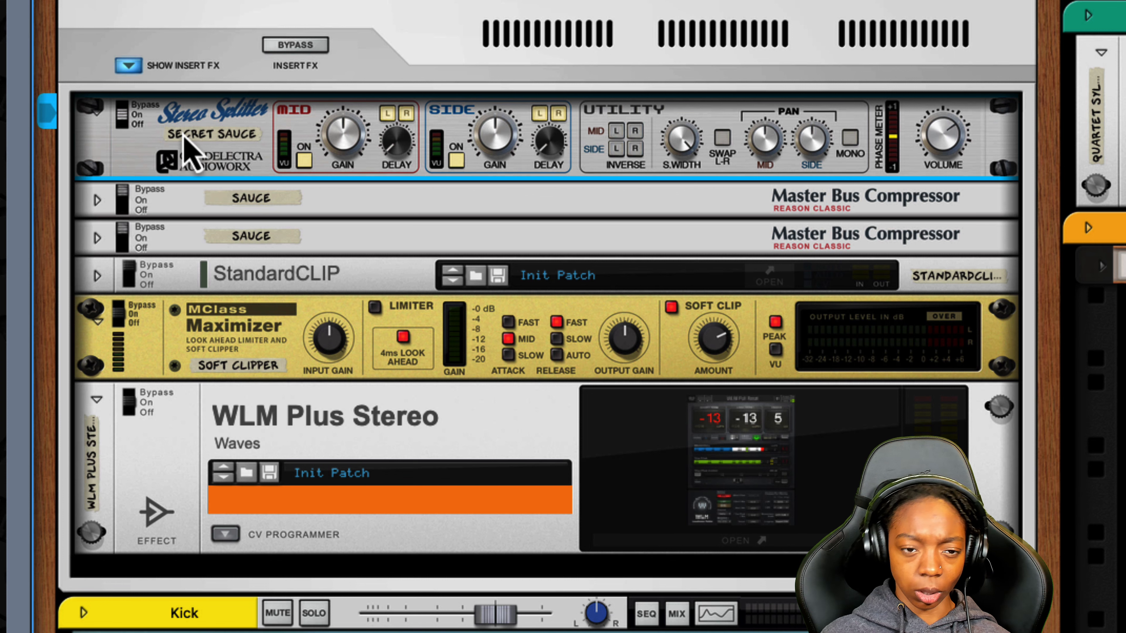
pyautogui.click(97, 199)
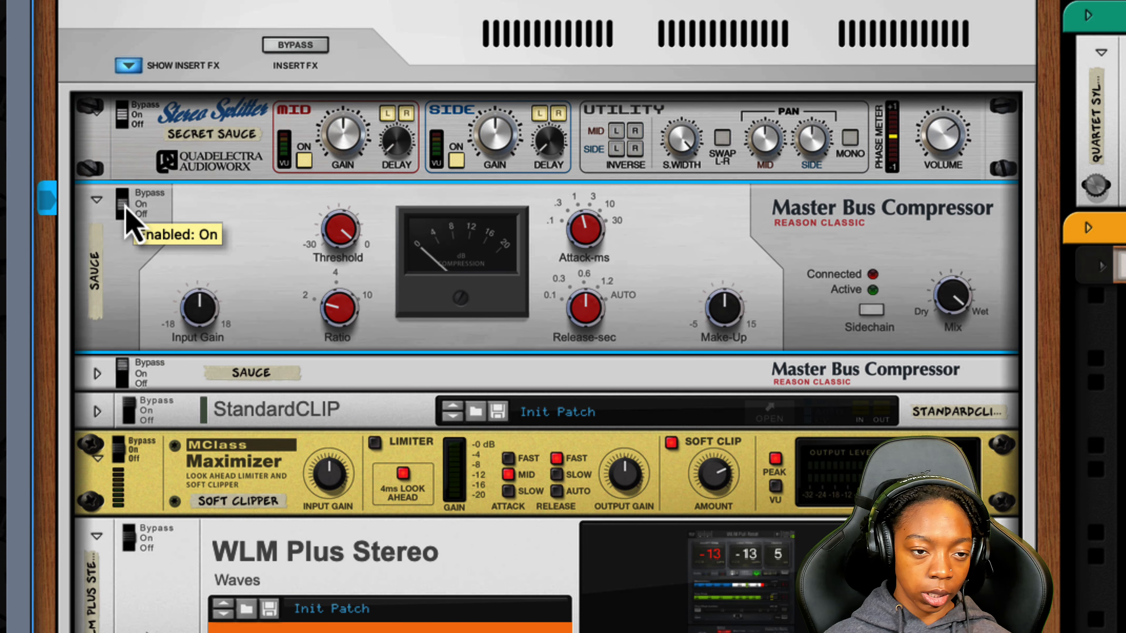
pyautogui.click(97, 373)
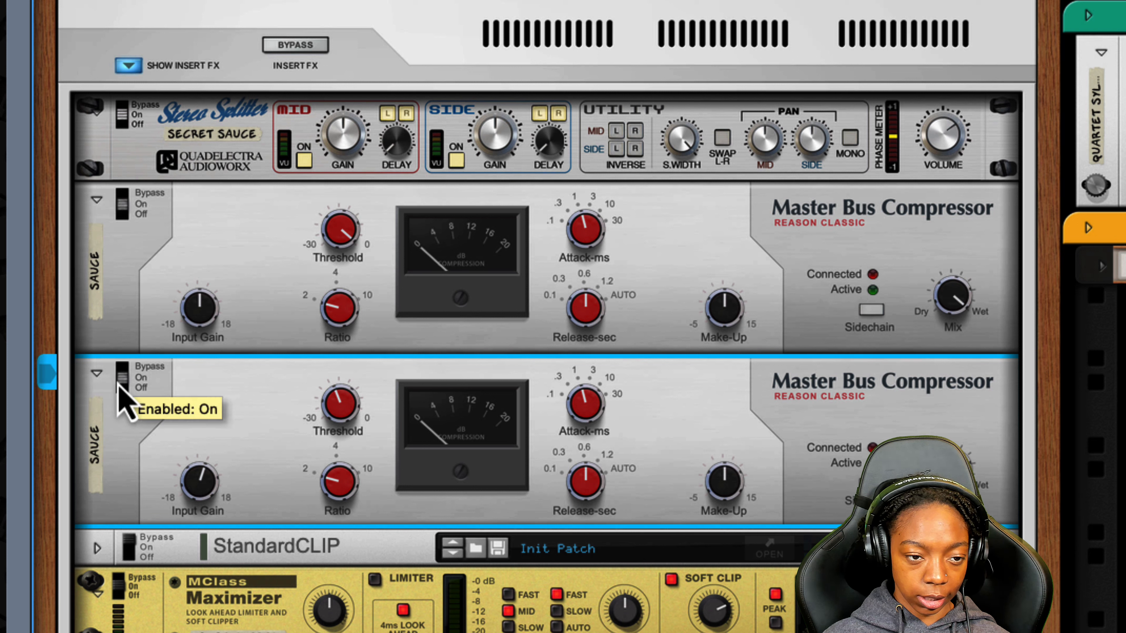
# Check the Stereo Splitter's Mid Delay, play the track through the full insert chain, and bypass the insert effects for comparison
pyautogui.click(213, 113)
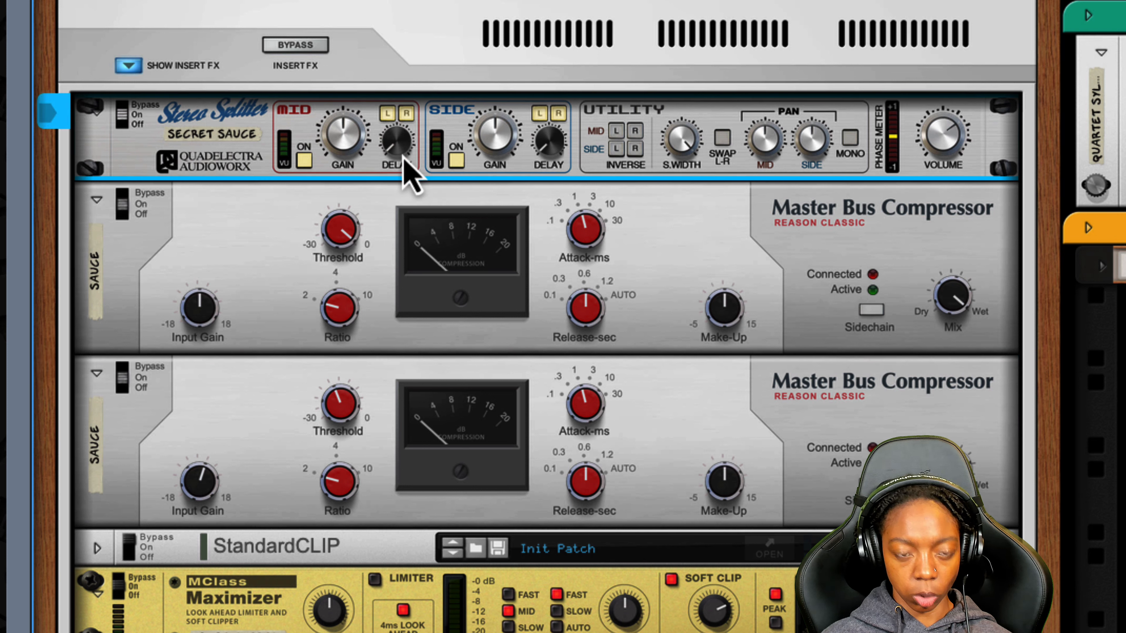
pyautogui.moveTo(405, 164)
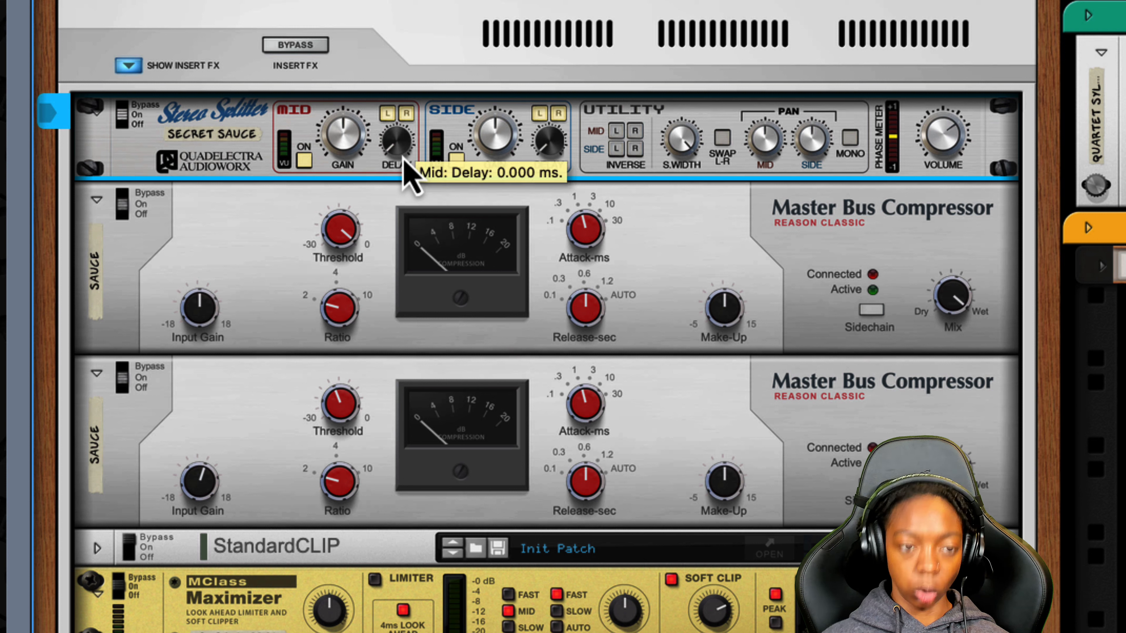
pyautogui.click(286, 185)
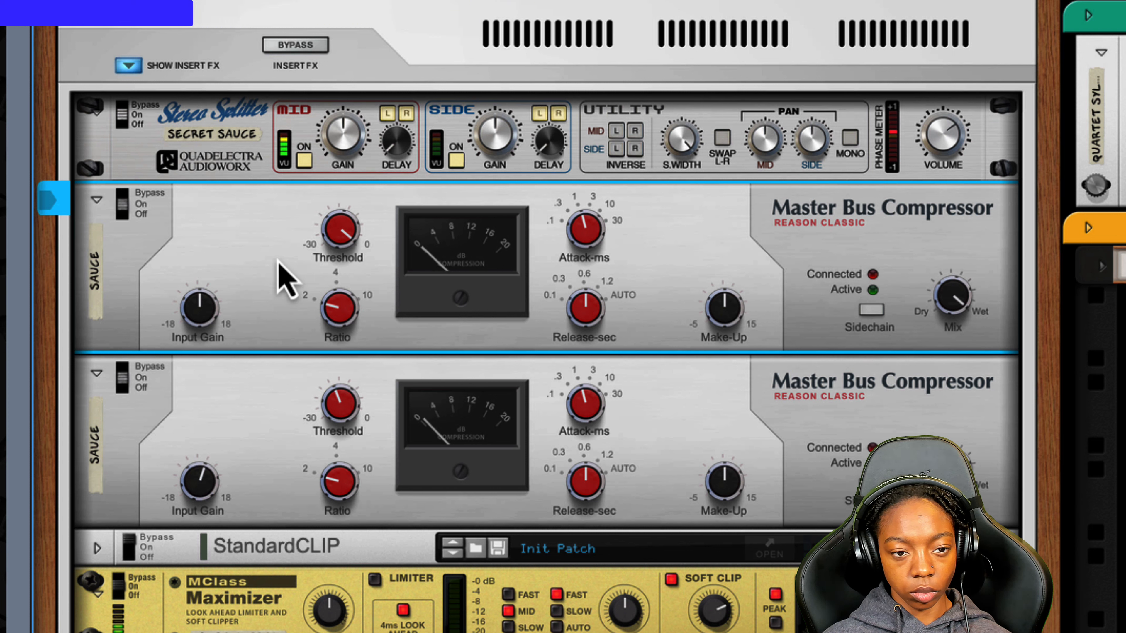
pyautogui.click(299, 48)
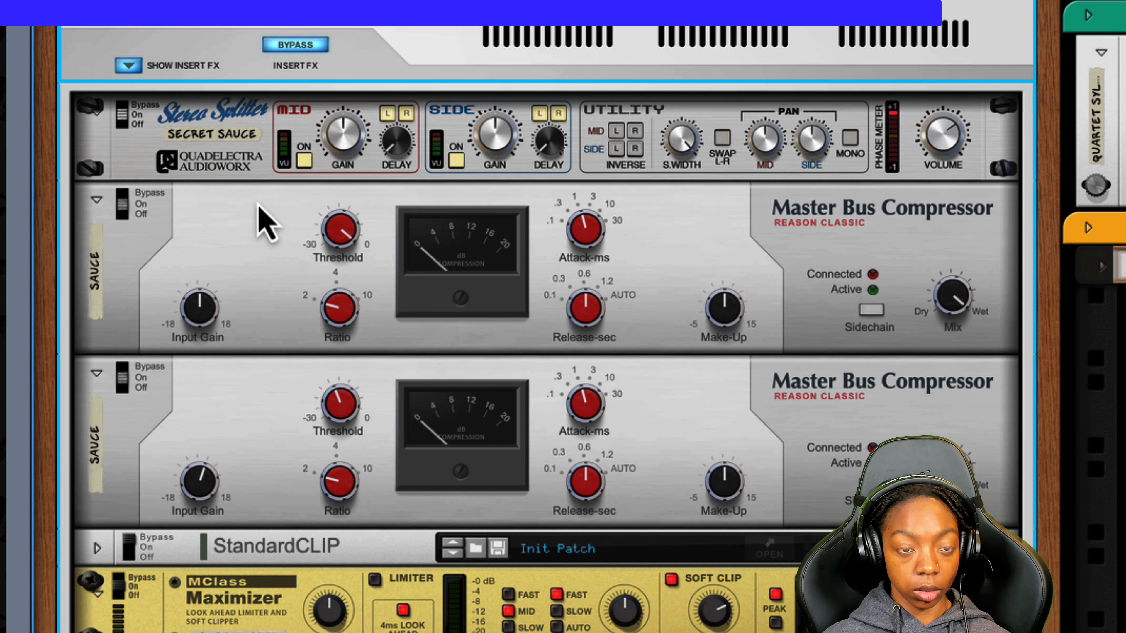
# Compare the track with the master insert effects active and bypassed, leaving the bypass off
pyautogui.click(296, 49)
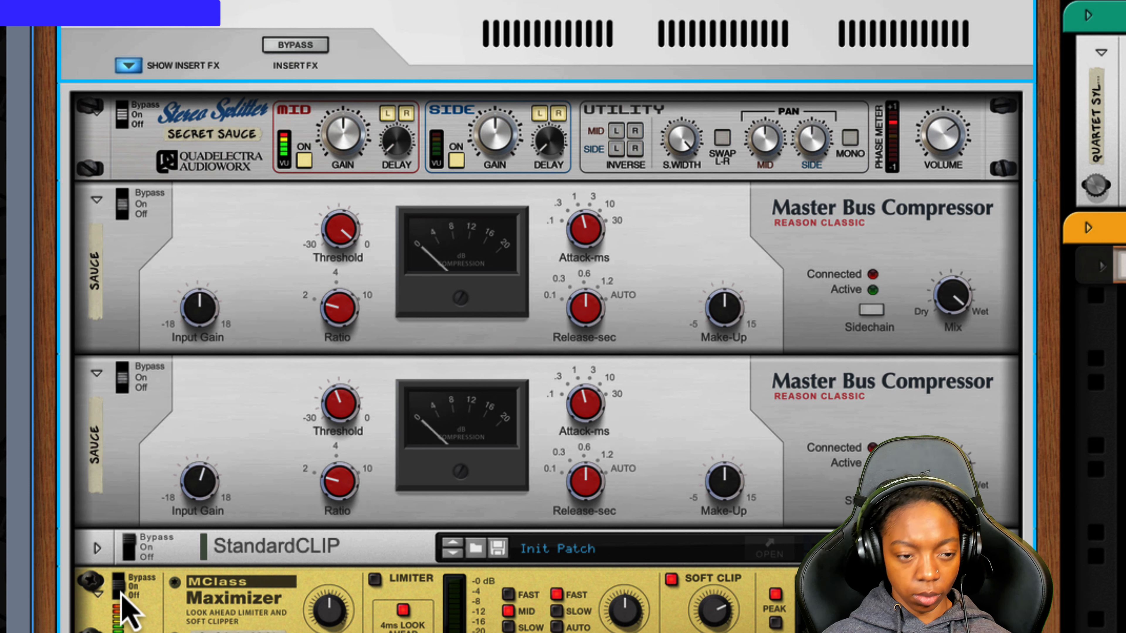
pyautogui.click(120, 611)
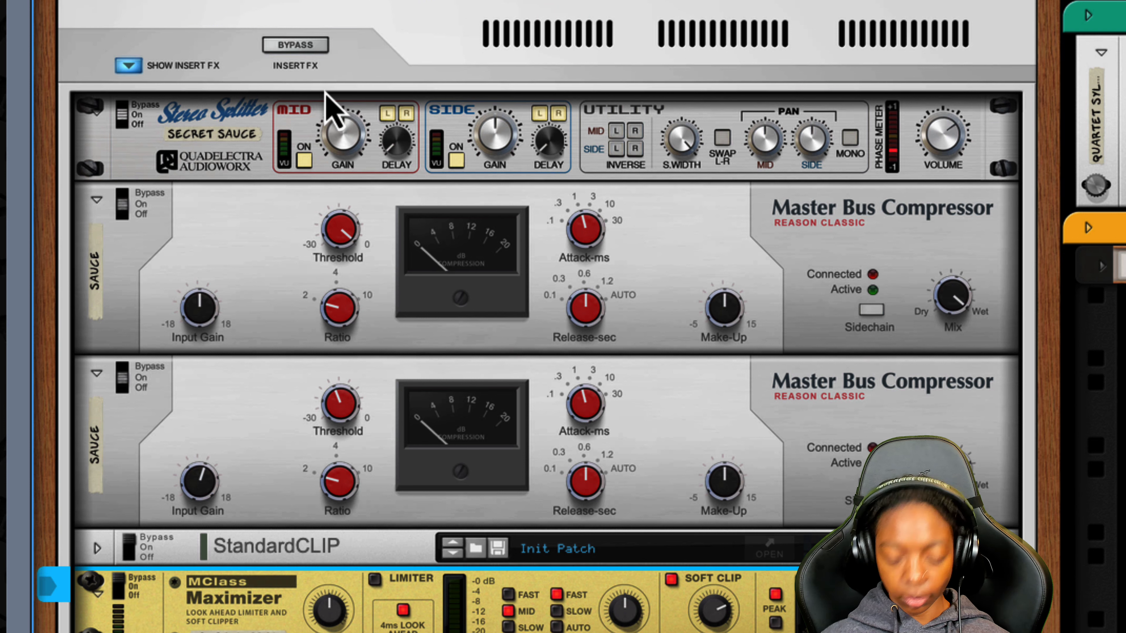
pyautogui.click(296, 45)
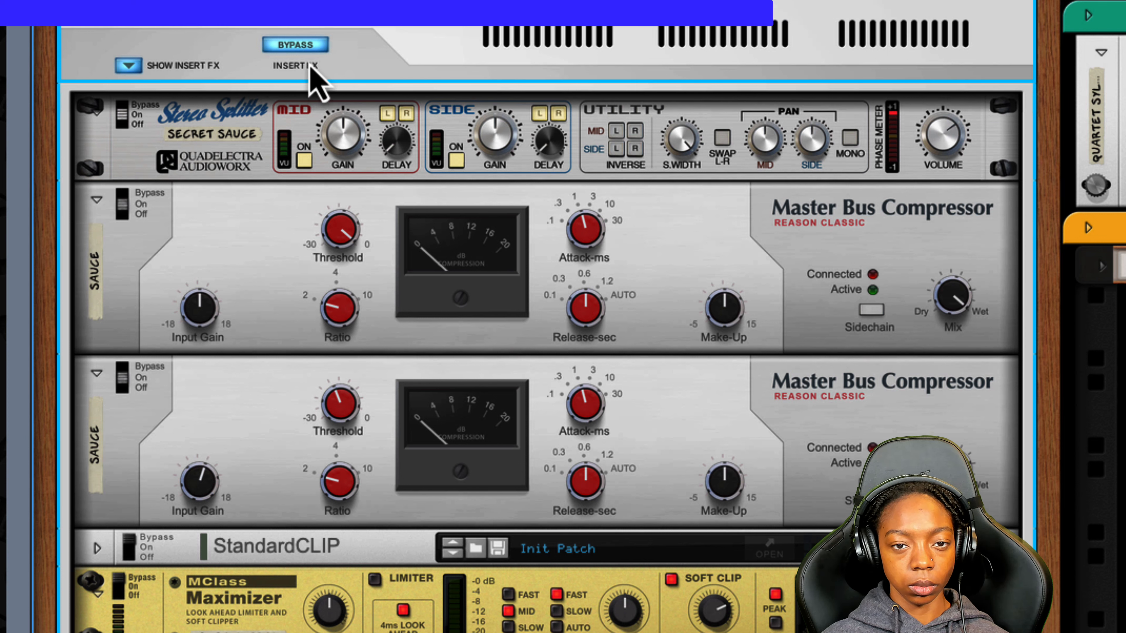
pyautogui.click(309, 49)
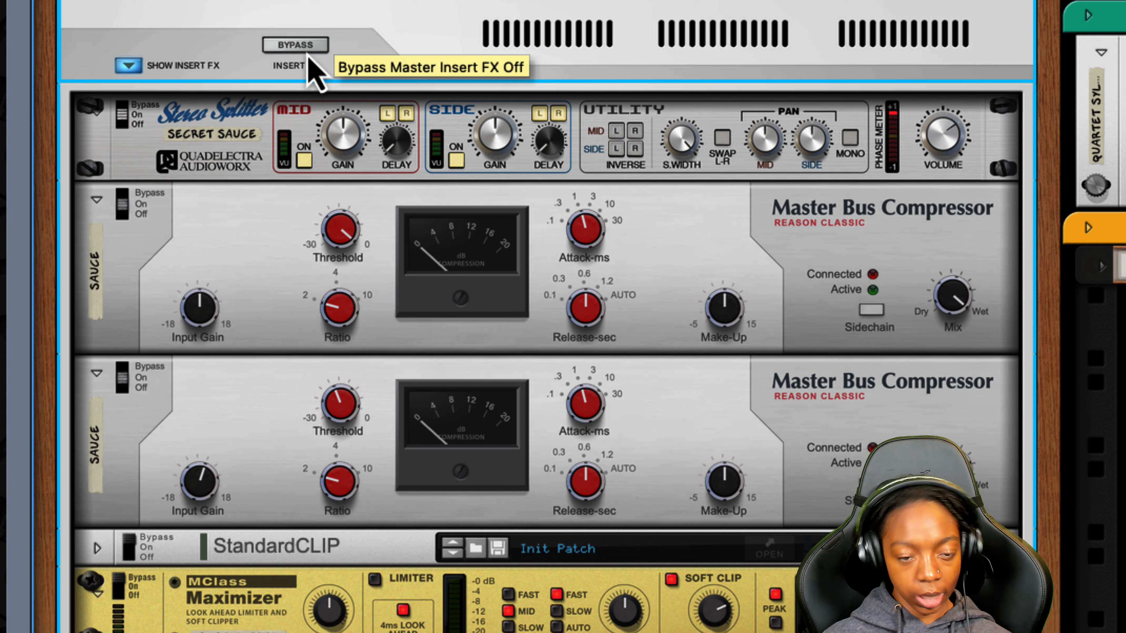
# Check the full device names of both Master Bus Compressors to identify which one handles the middle and which the sides
pyautogui.click(294, 492)
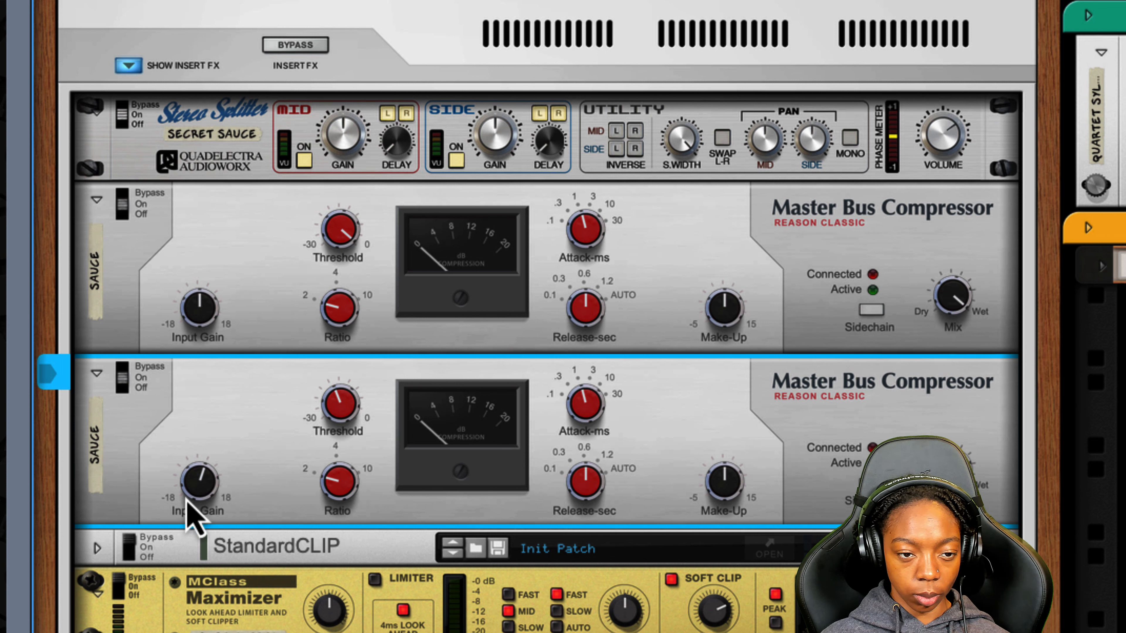
pyautogui.click(214, 312)
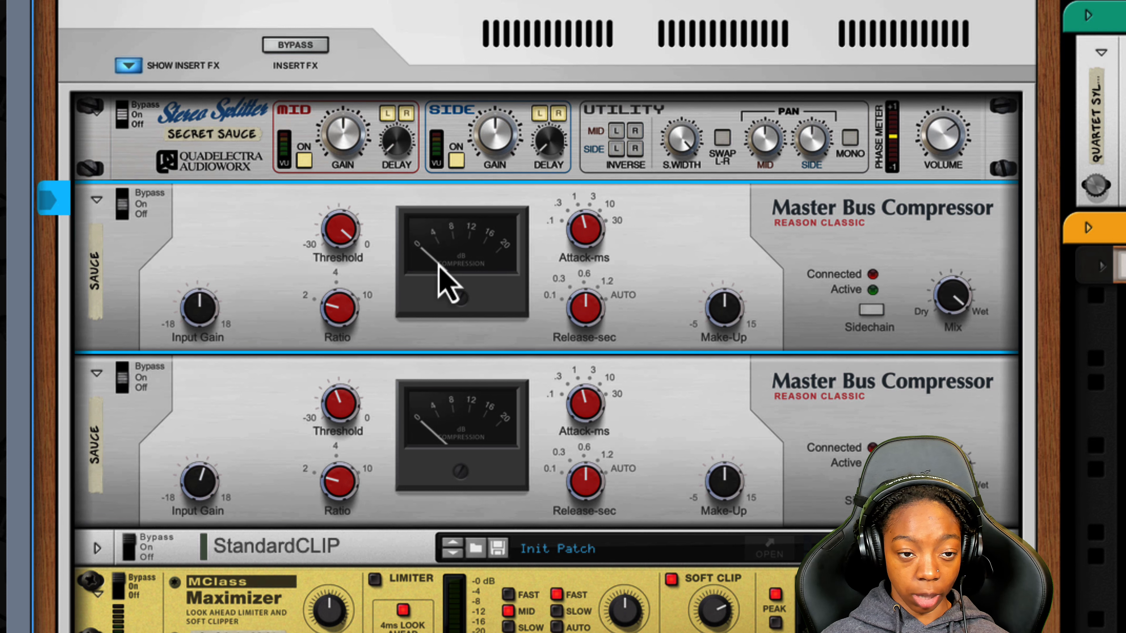
pyautogui.click(294, 368)
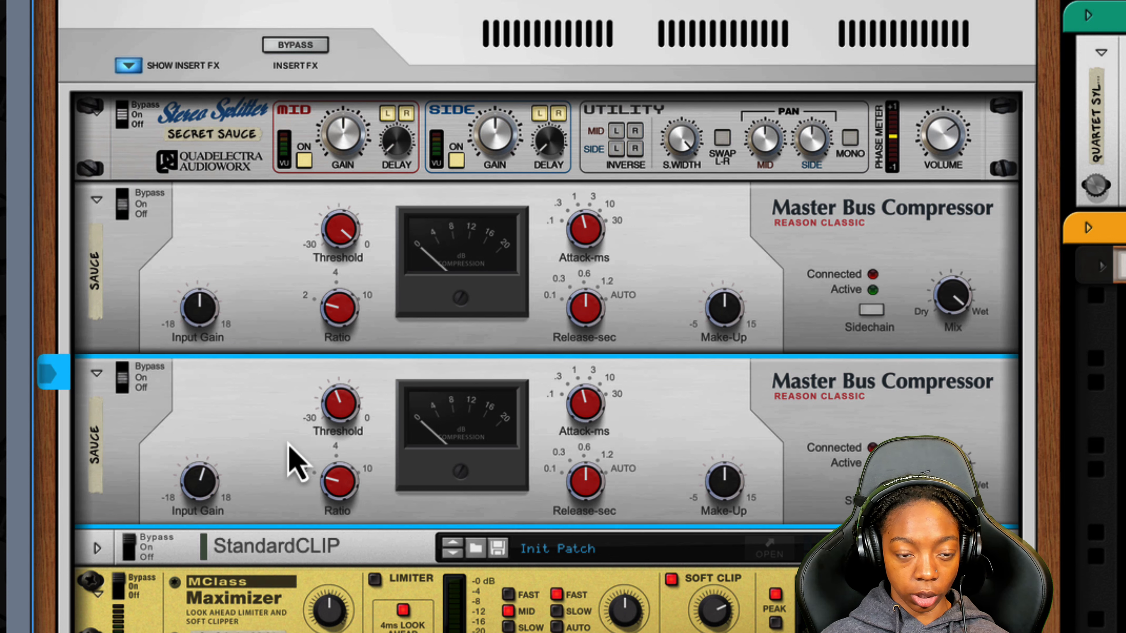
pyautogui.doubleClick(99, 309)
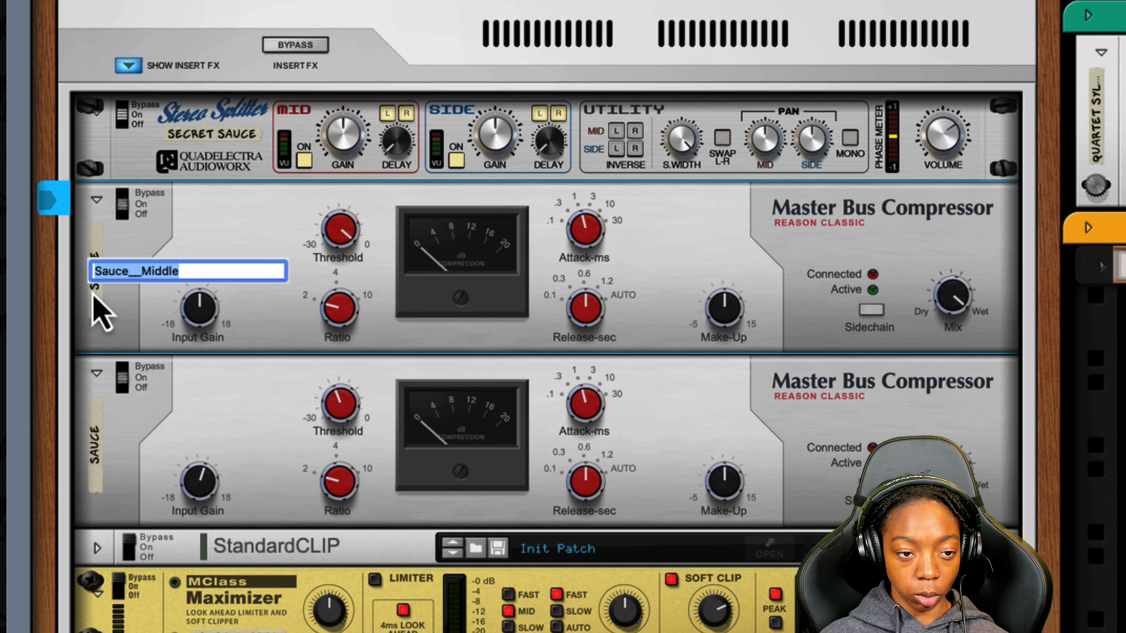
pyautogui.press('Return')
pyautogui.doubleClick(99, 477)
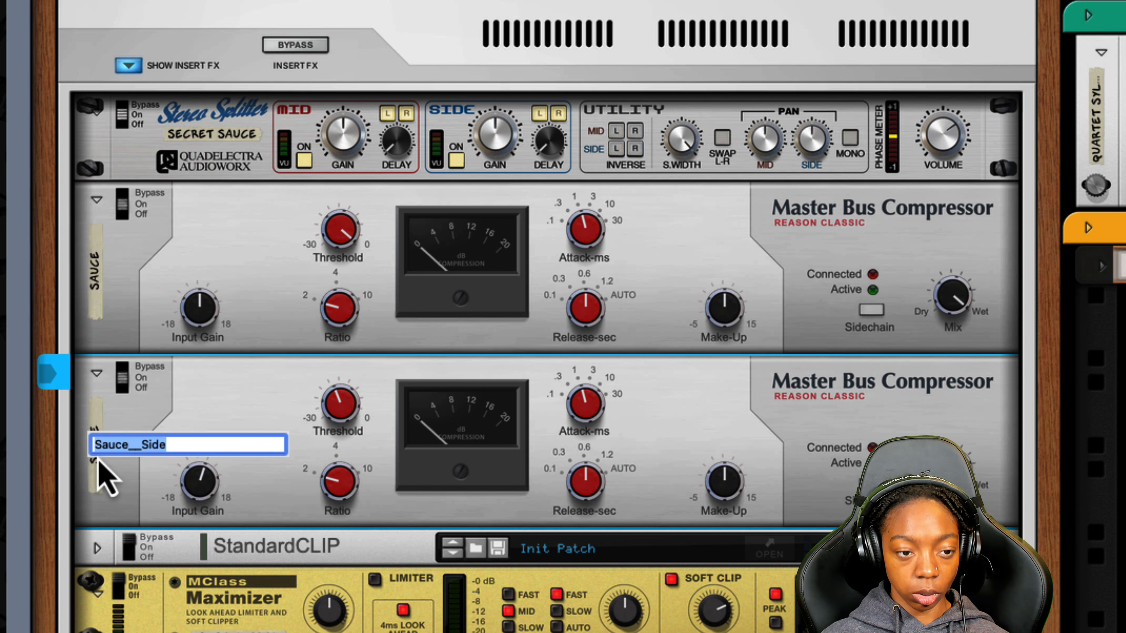
pyautogui.press('Return')
pyautogui.click(243, 307)
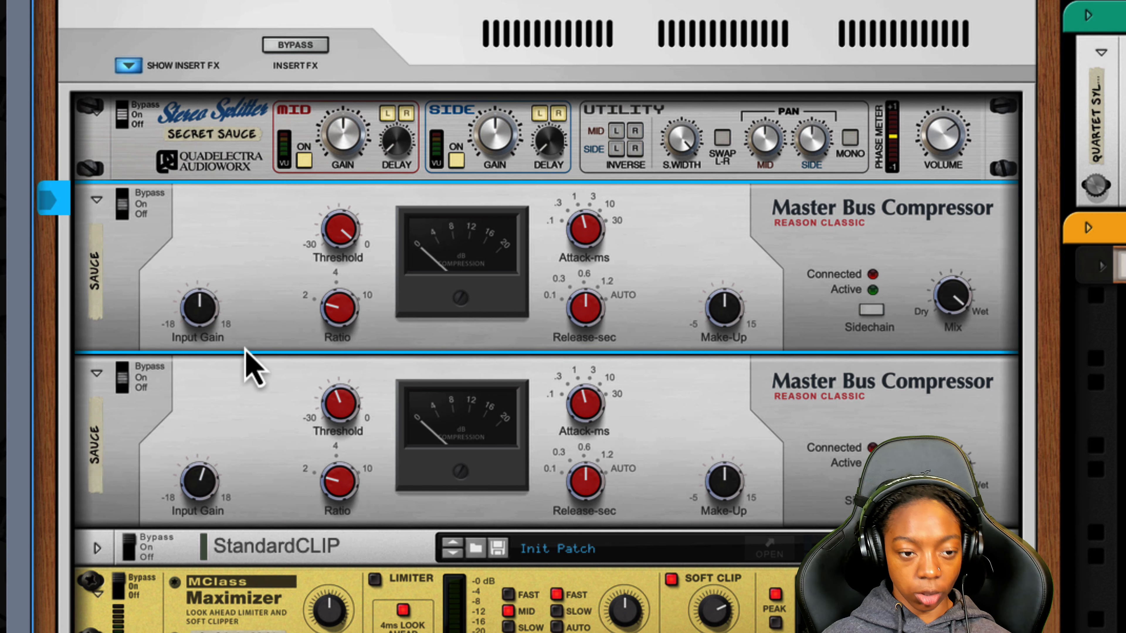
# Set the middle Master Bus Compressor's attack to 10 ms and its release to 0.1 s during playback
pyautogui.moveTo(206, 500)
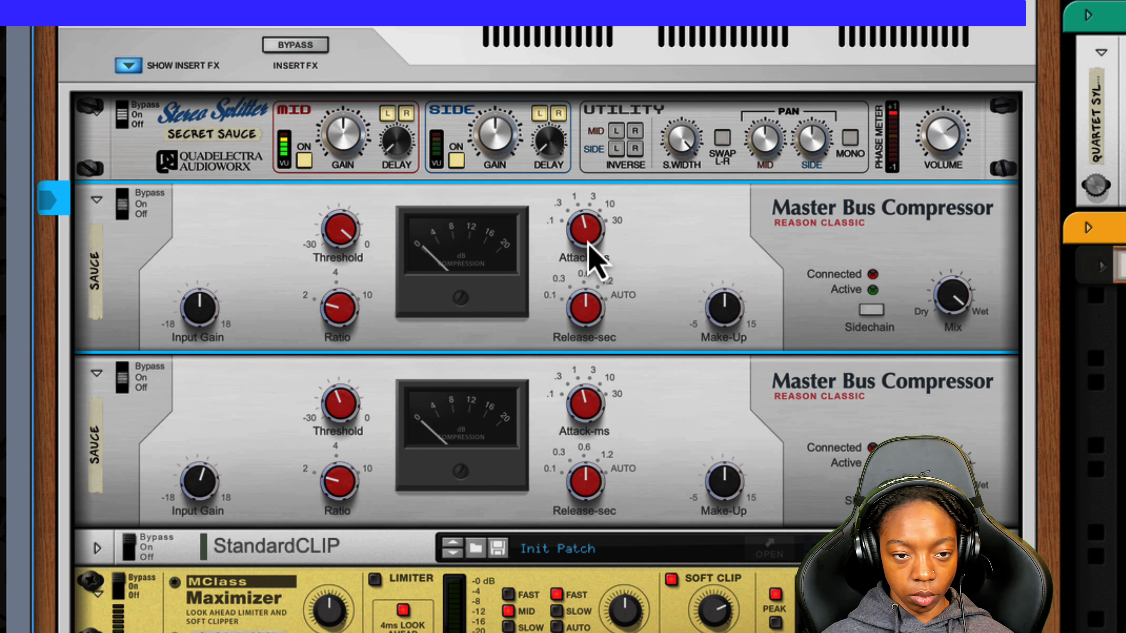
pyautogui.moveTo(588, 243)
pyautogui.moveTo(588, 239); pyautogui.dragTo(581, 212)
pyautogui.moveTo(607, 311); pyautogui.dragTo(592, 367)
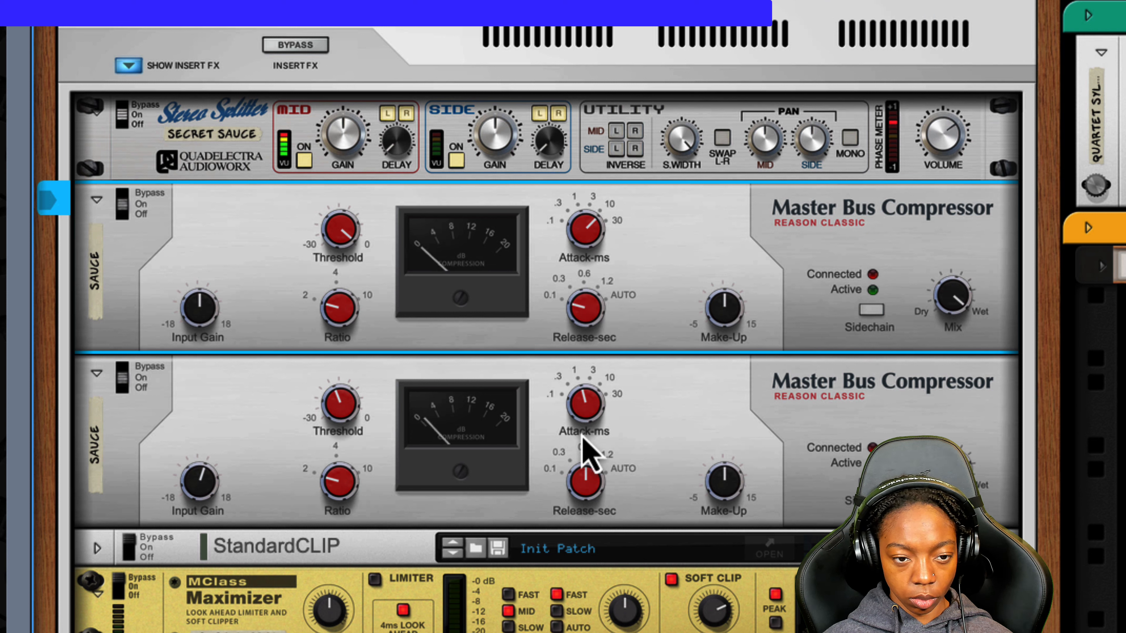
# On the side compressor, set the attack to 0.1 ms and release to 1.2 s, lower the threshold and raise the input gain slightly
pyautogui.moveTo(582, 413); pyautogui.dragTo(591, 501)
pyautogui.moveTo(332, 420)
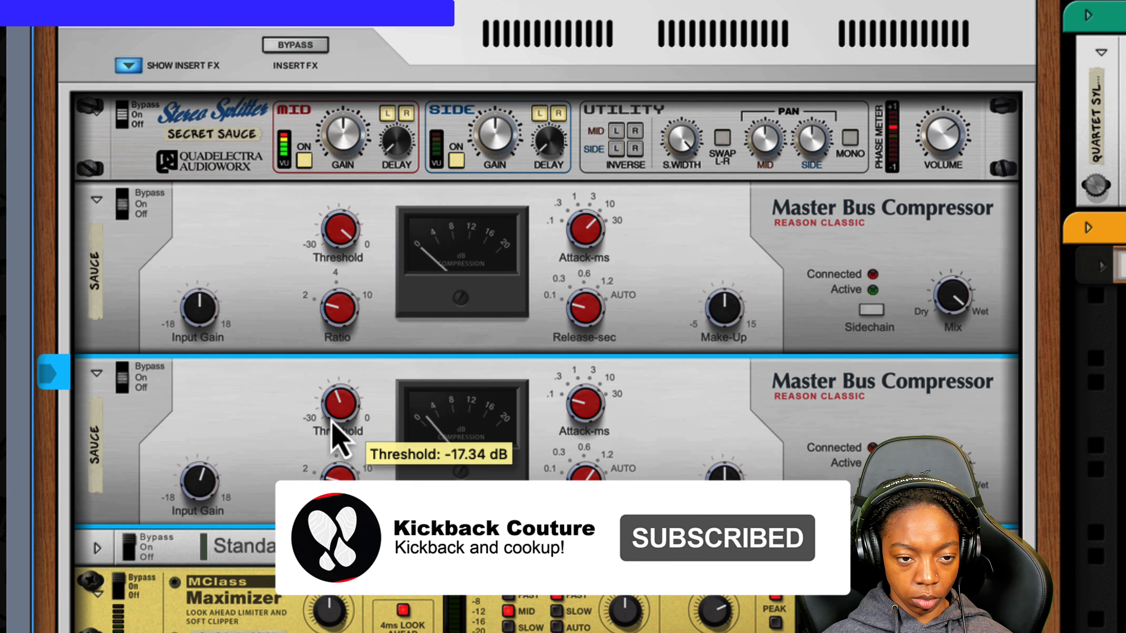
pyautogui.moveTo(332, 420); pyautogui.dragTo(337, 422)
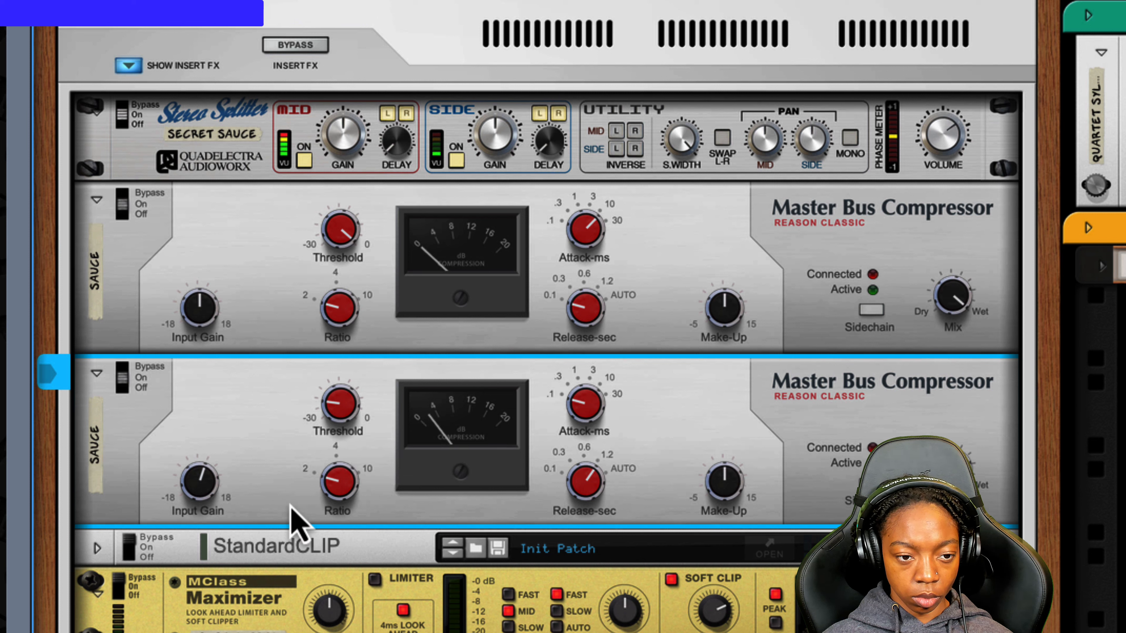
pyautogui.moveTo(192, 492)
pyautogui.mouseDown()
pyautogui.moveTo(187, 481)
pyautogui.moveTo(185, 495)
pyautogui.mouseUp()
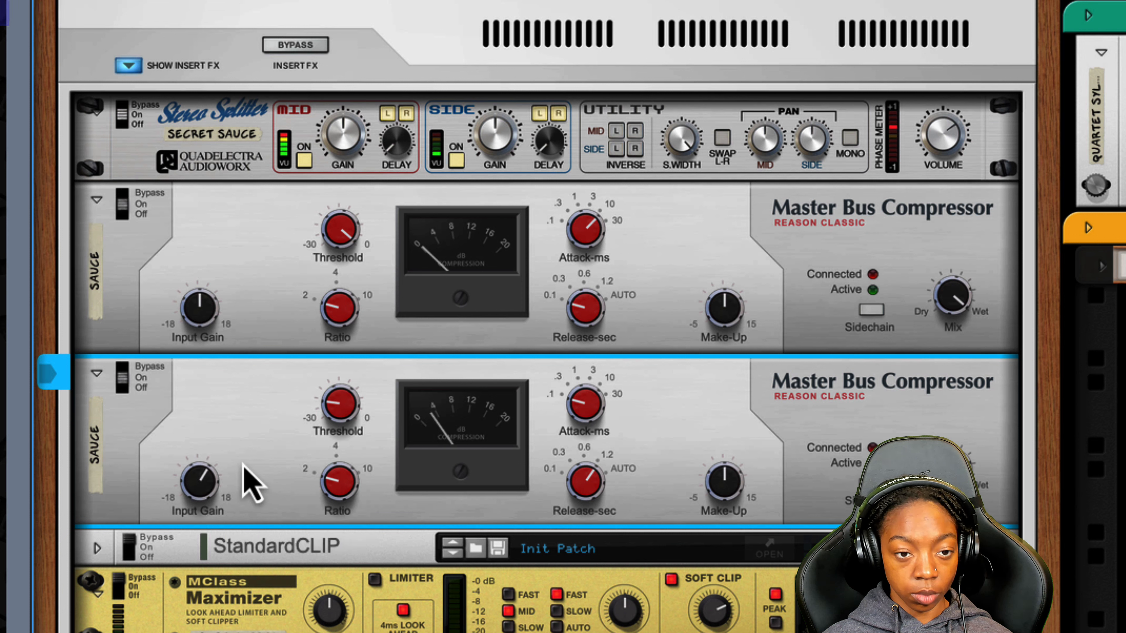
# Review the middle compressor's attack and release settings against those of the side compressor
pyautogui.click(321, 315)
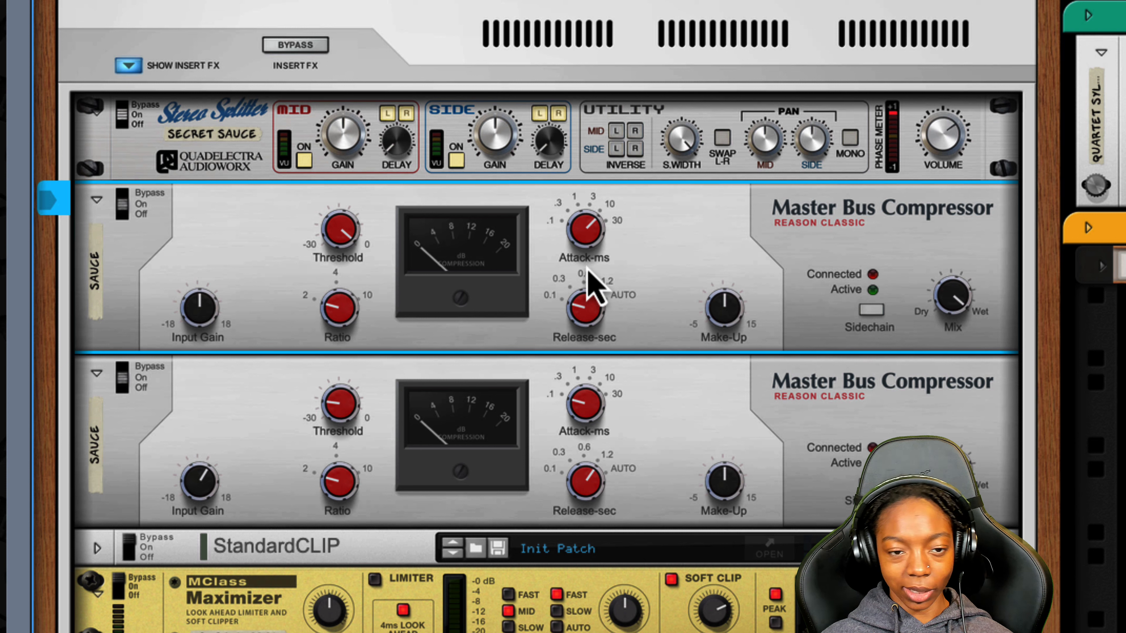
pyautogui.moveTo(589, 268)
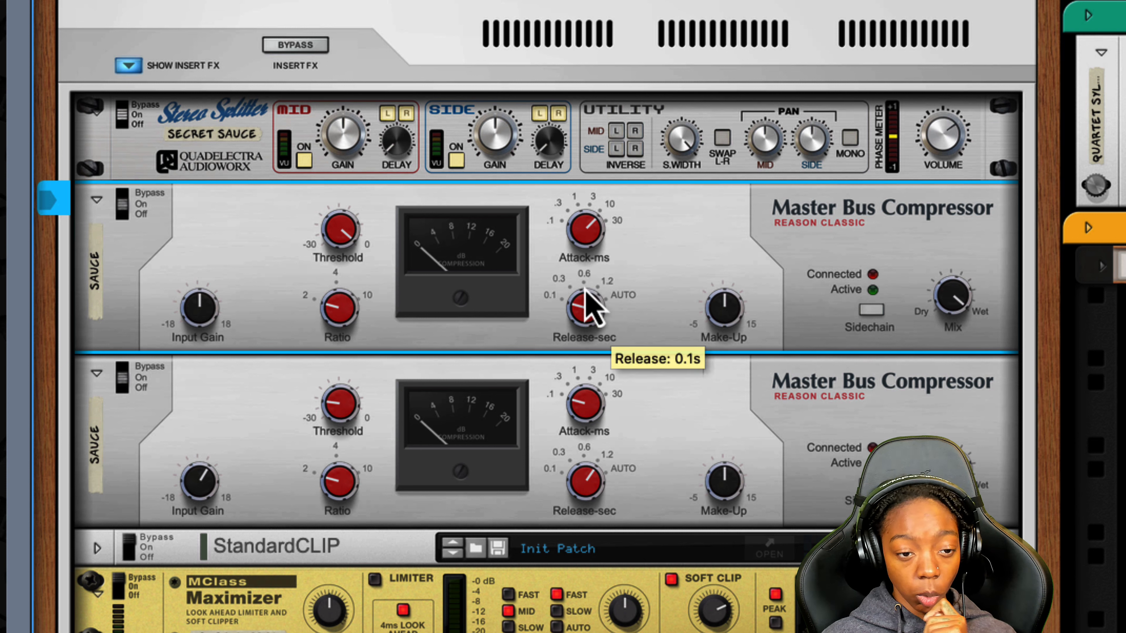
pyautogui.click(645, 428)
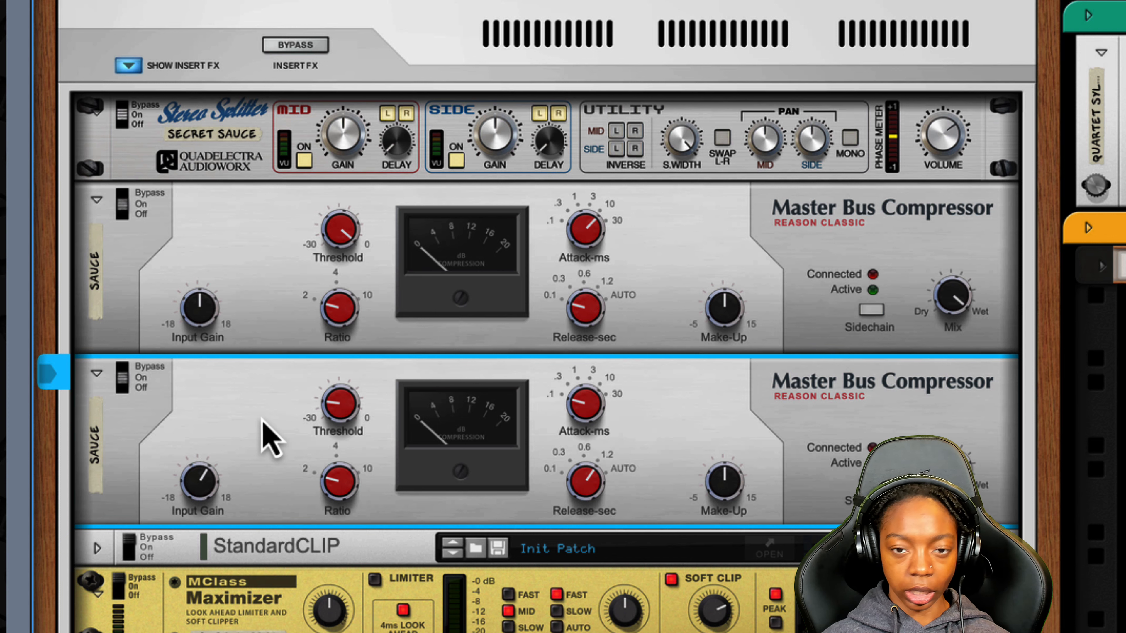
# Listen to the track with the Stereo Splitter's Mid channel off and with its Side channel off, turning each back on
pyautogui.scroll(1, 279, 396)
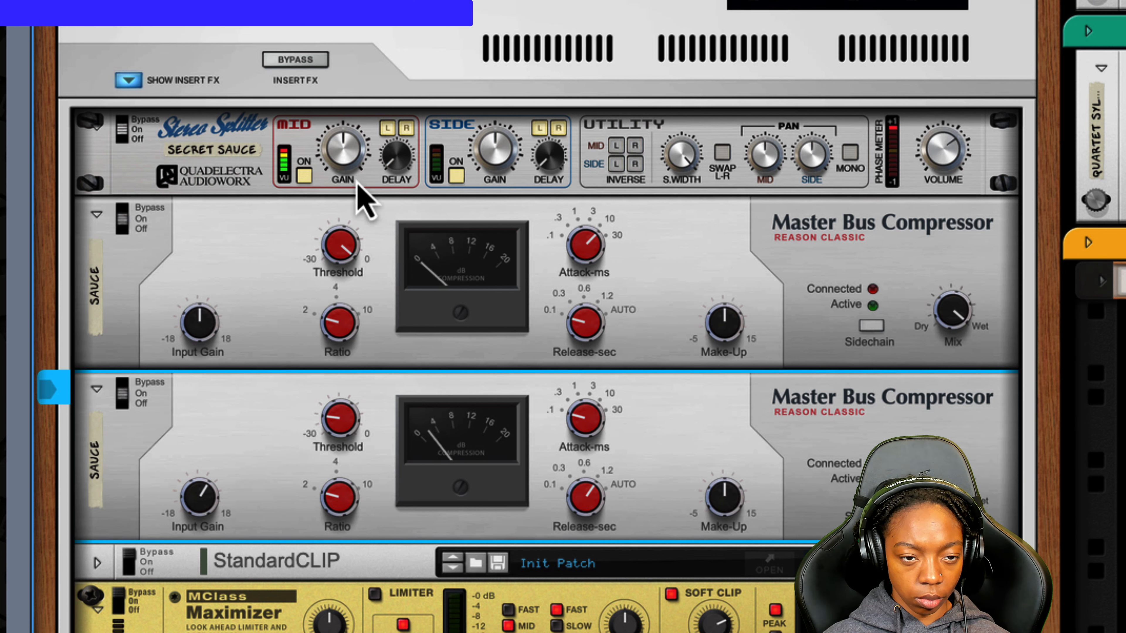
pyautogui.click(329, 189)
pyautogui.click(306, 183)
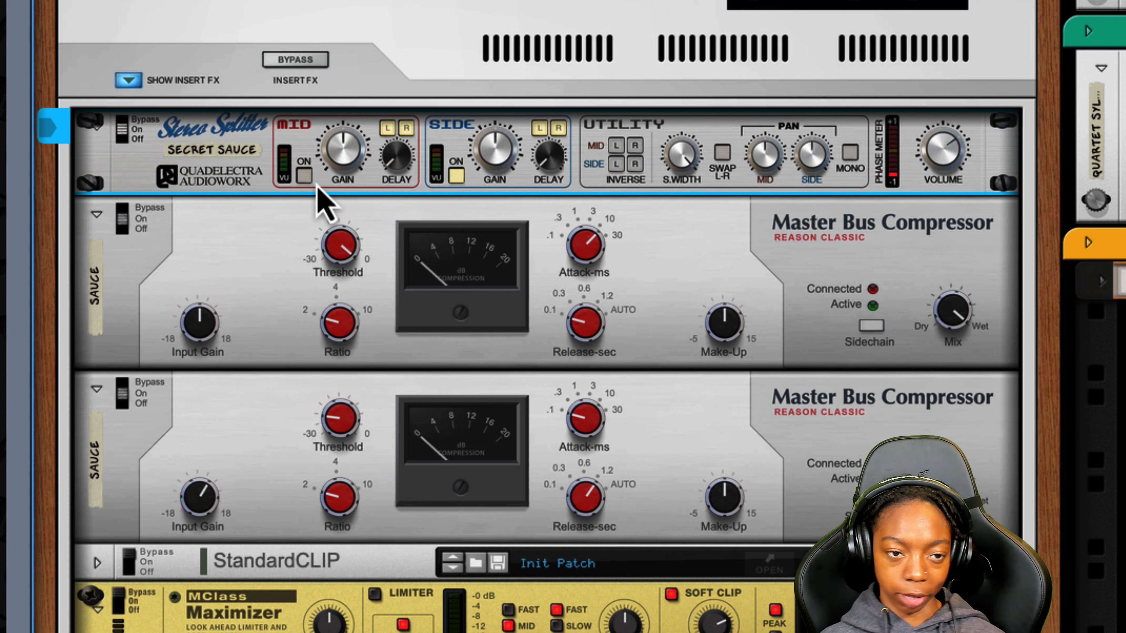
pyautogui.click(308, 179)
pyautogui.click(456, 176)
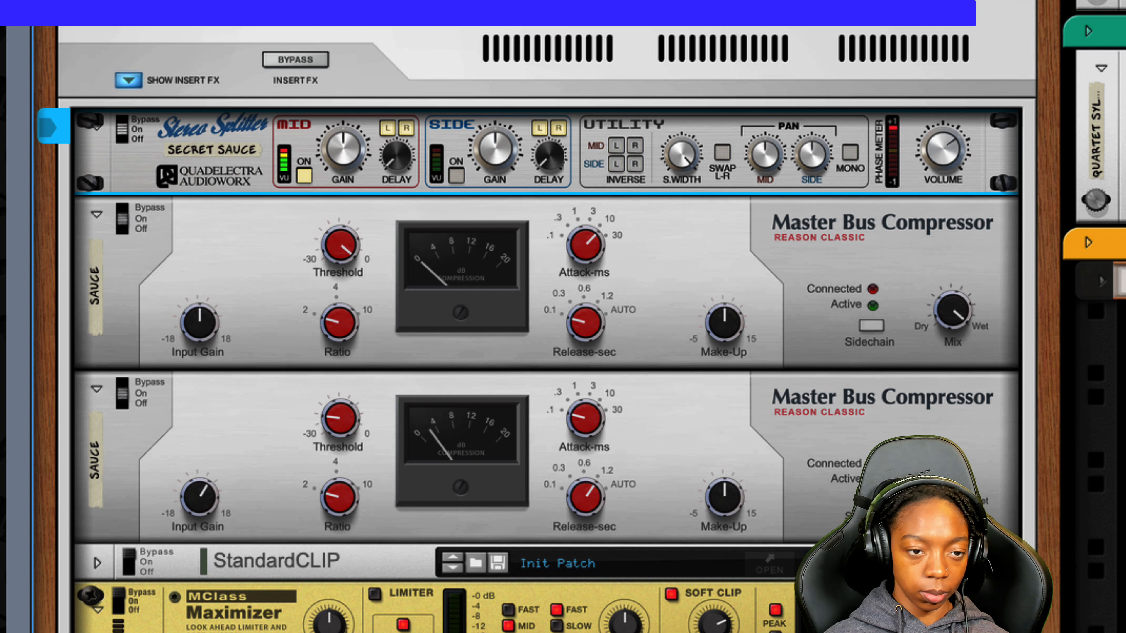
pyautogui.click(454, 182)
pyautogui.click(264, 281)
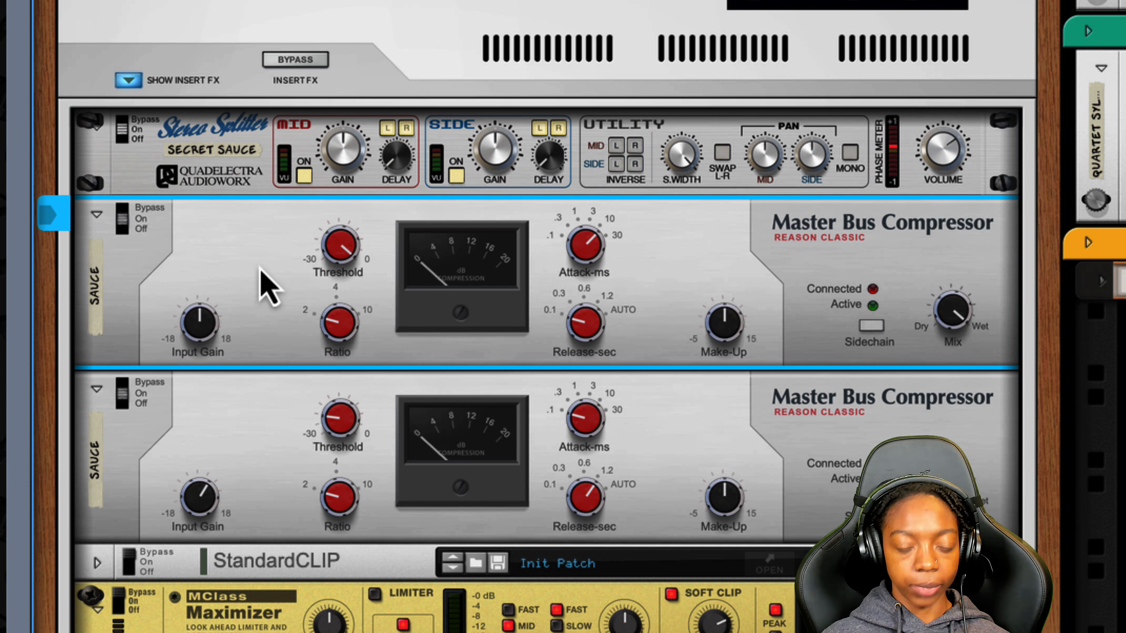